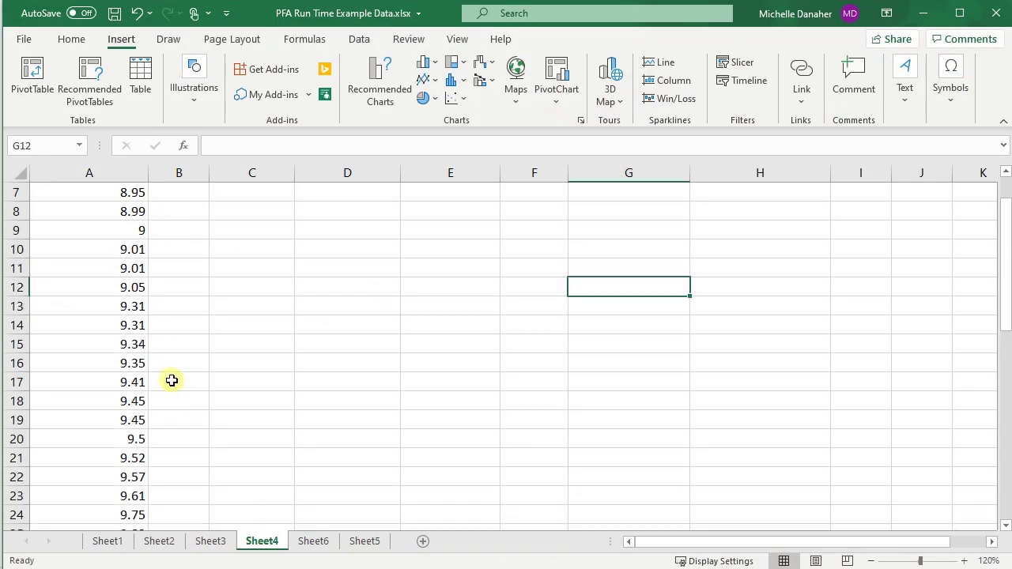
Step: Paste the frequency table at C1 using Match Destination Formatting
{"action": "scroll", "coordinate": [160, 384], "scroll_direction": "up", "scroll_amount": 3}
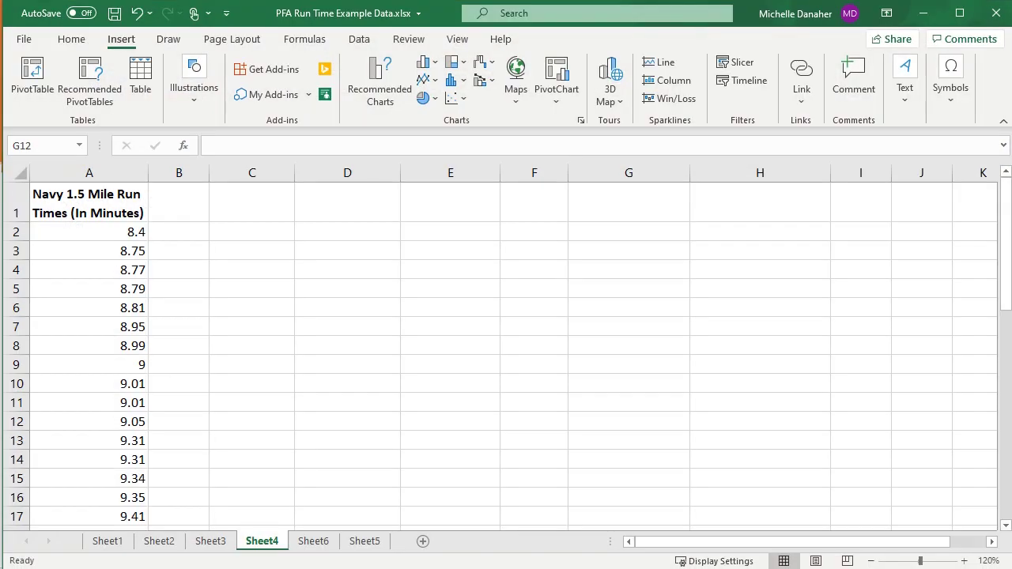
{"action": "left_click", "coordinate": [265, 201]}
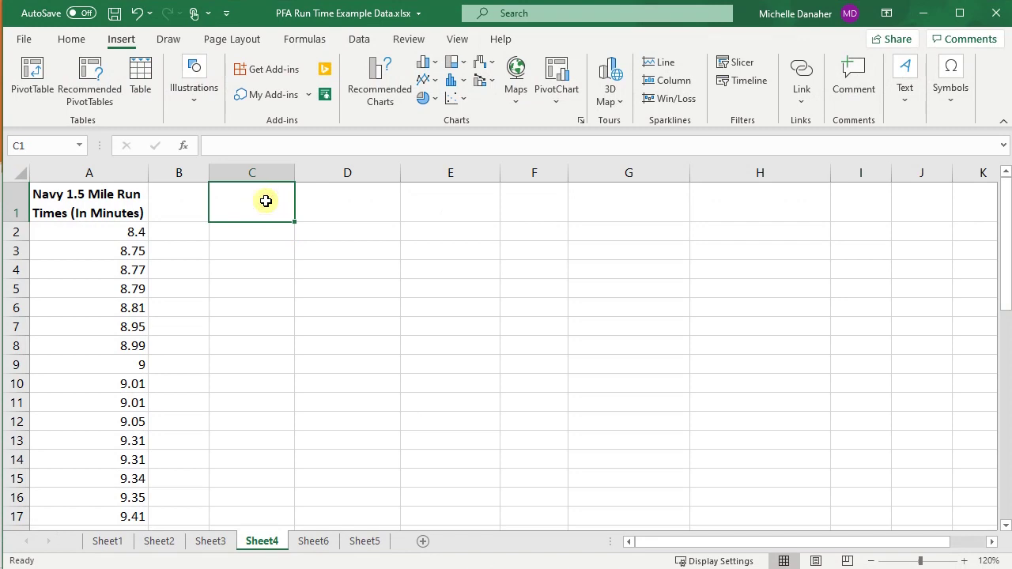
{"action": "key", "text": "ctrl+v"}
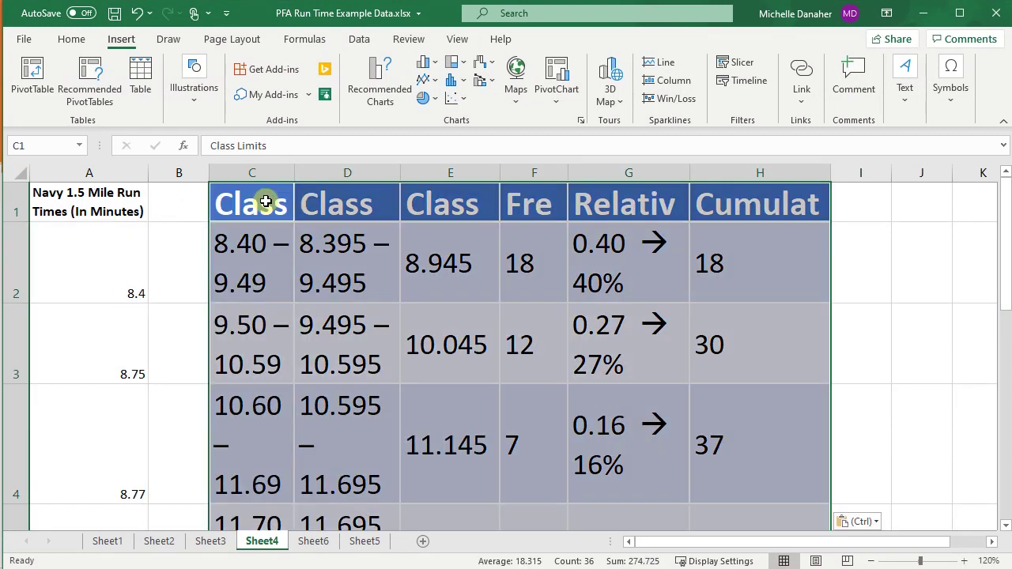
{"action": "left_click", "coordinate": [861, 525]}
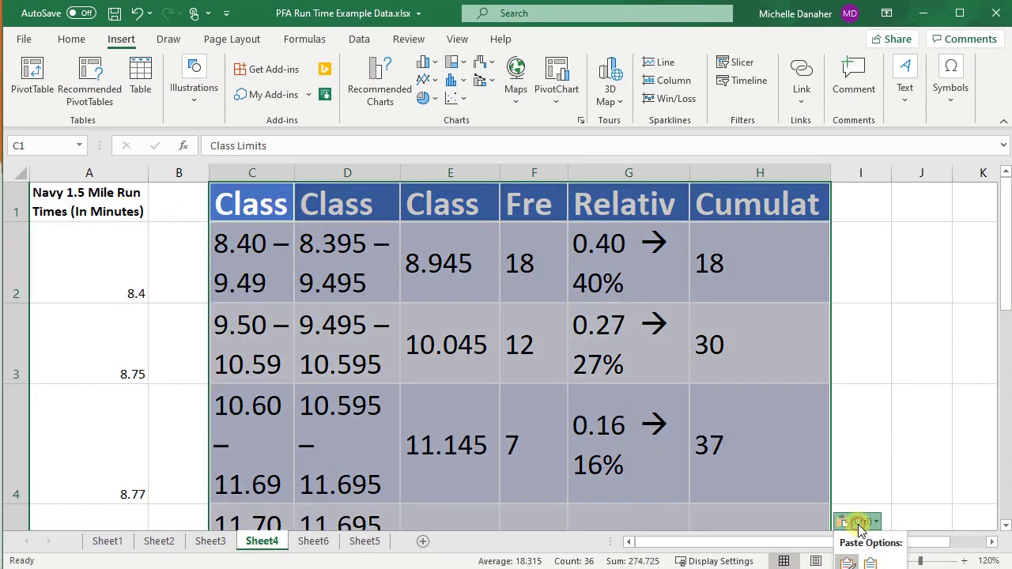
{"action": "left_click", "coordinate": [867, 563]}
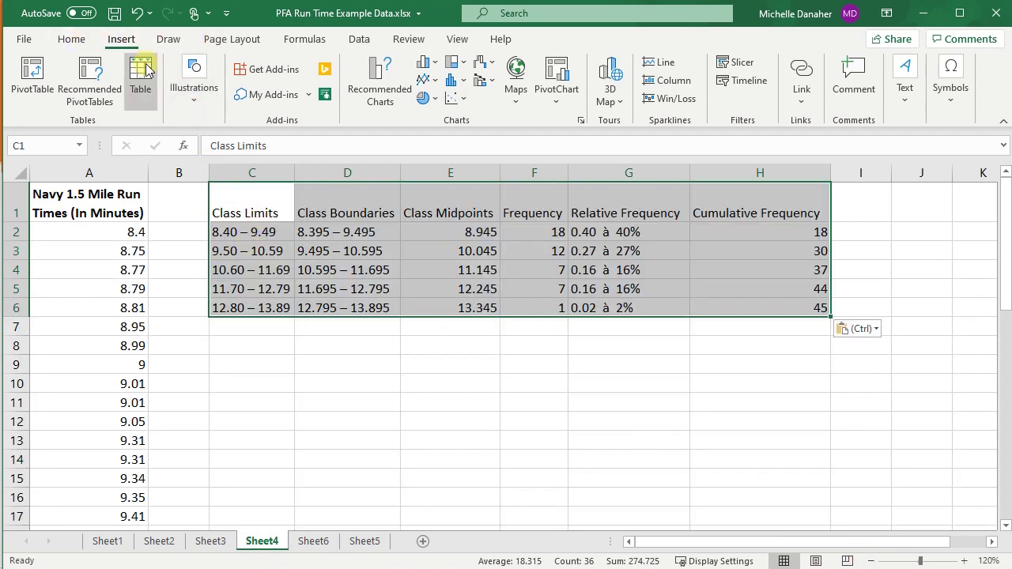
Step: Give every table cell All Borders and select the header row C1:H1
{"action": "left_click", "coordinate": [85, 40]}
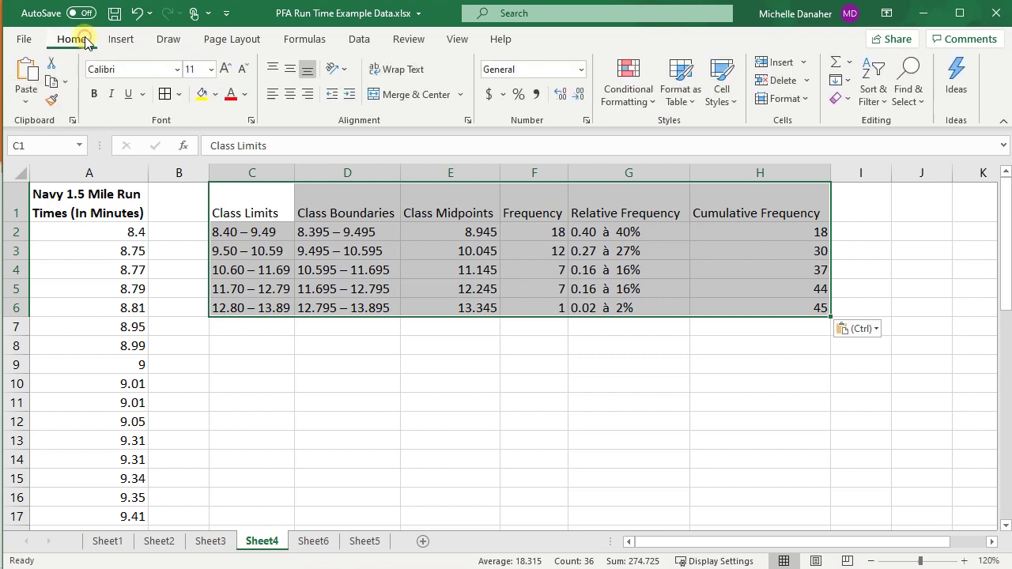
{"action": "left_click", "coordinate": [166, 95]}
{"action": "left_click_drag", "start_coordinate": [252, 196], "coordinate": [728, 196]}
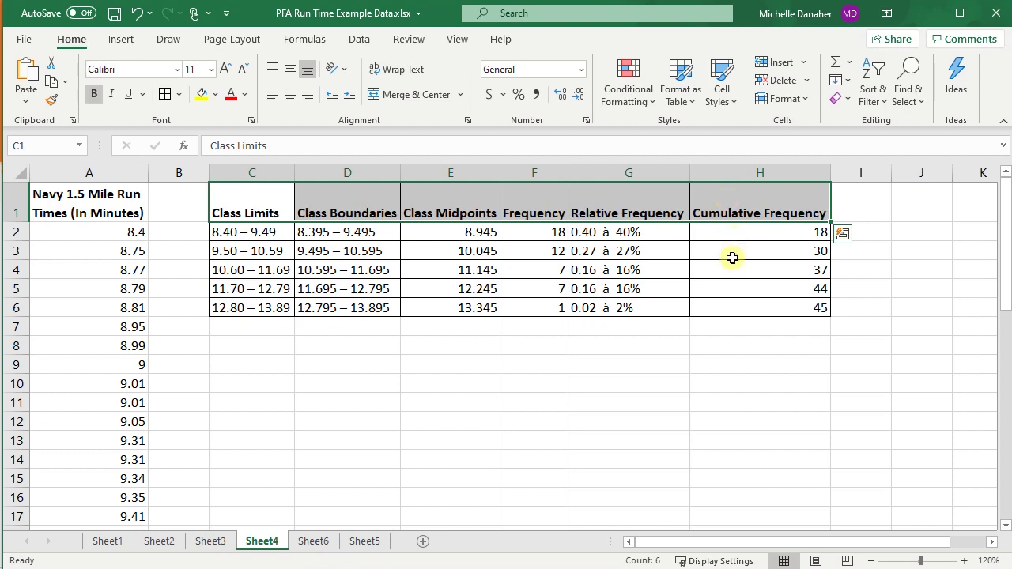
Step: Strip the leading decimals from G2 and G3, leaving 40% and 27%
{"action": "left_click", "coordinate": [682, 359]}
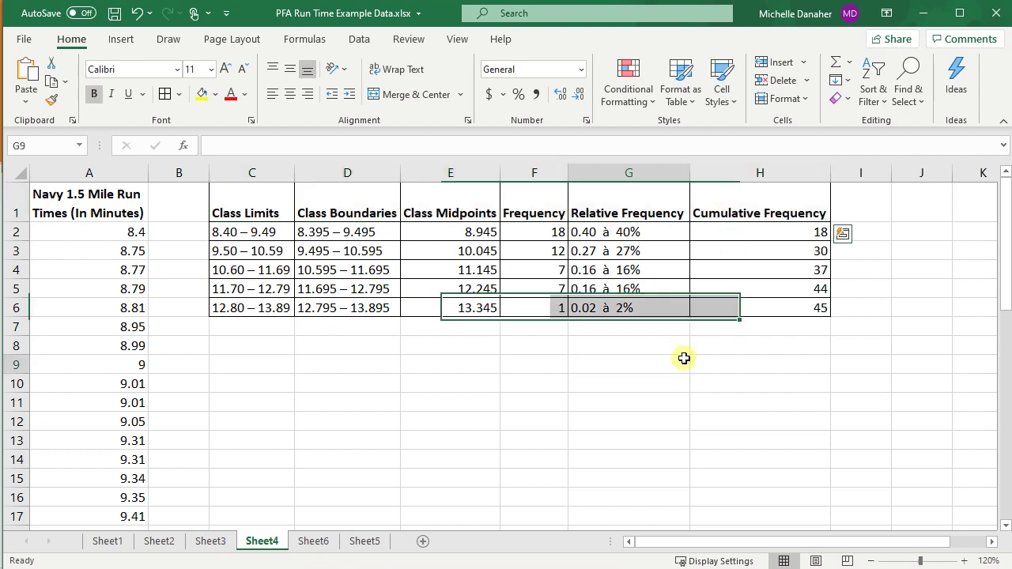
{"action": "double_click", "coordinate": [613, 231]}
{"action": "left_click_drag", "start_coordinate": [614, 232], "coordinate": [559, 233]}
{"action": "key", "text": "BackSpace"}
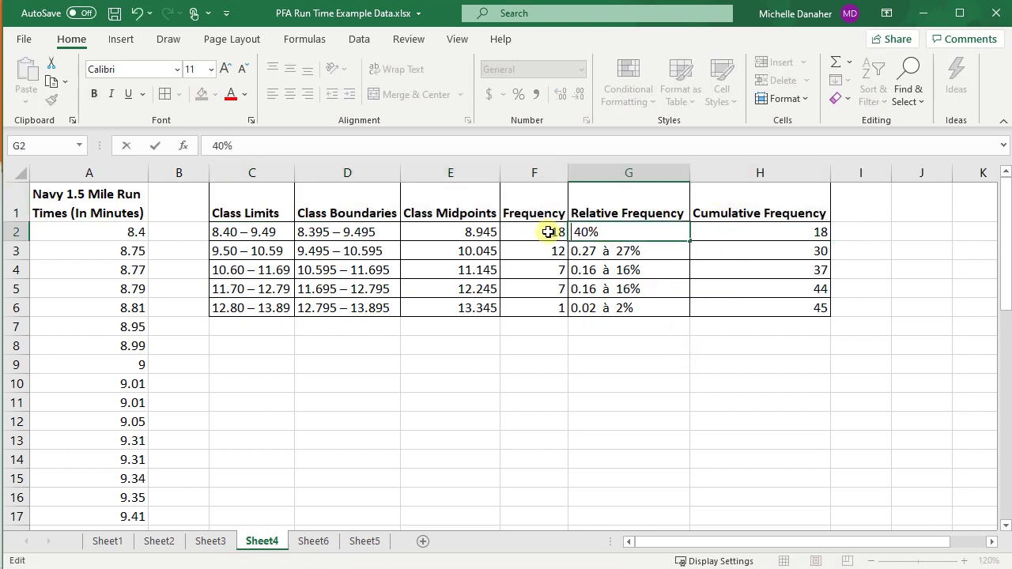
{"action": "key", "text": "Return"}
{"action": "double_click", "coordinate": [614, 251]}
{"action": "left_click_drag", "start_coordinate": [614, 250], "coordinate": [558, 290]}
{"action": "key", "text": "BackSpace"}
{"action": "key", "text": "Return"}
Step: Strip the leading decimals from G4, G5 and G6, leaving 16%, 16% and 2%
{"action": "double_click", "coordinate": [613, 270]}
{"action": "key", "text": "BackSpace"}
{"action": "key", "text": "Return"}
{"action": "double_click", "coordinate": [605, 288]}
{"action": "key", "text": "BackSpace"}
{"action": "key", "text": "Return"}
{"action": "double_click", "coordinate": [610, 307]}
{"action": "left_click_drag", "start_coordinate": [610, 308], "coordinate": [555, 310]}
{"action": "key", "text": "BackSpace"}
{"action": "left_click", "coordinate": [614, 405]}
{"action": "left_click", "coordinate": [695, 382]}
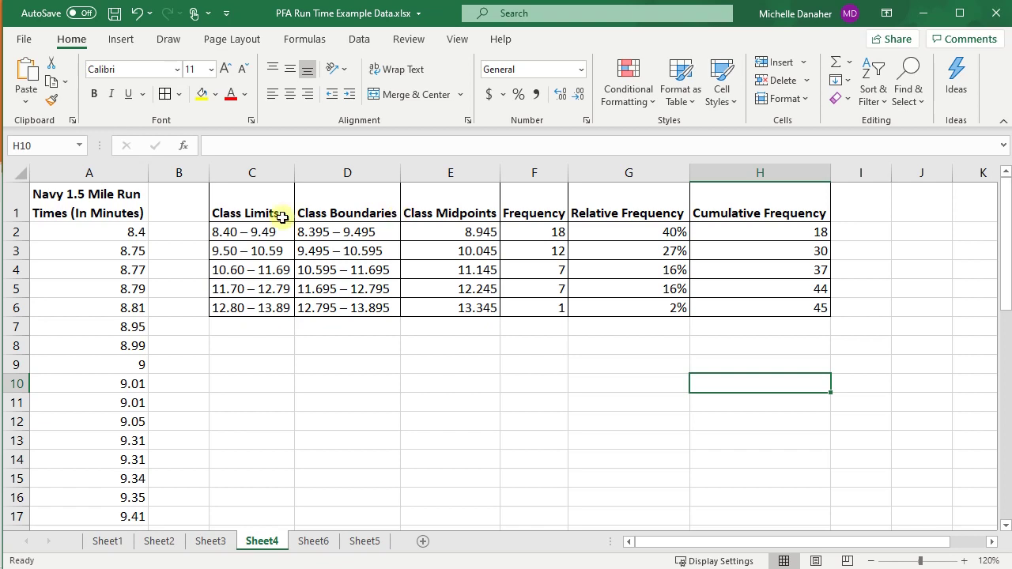
Step: Insert a Histogram statistic chart of the column A run times below the table
{"action": "left_click", "coordinate": [87, 174]}
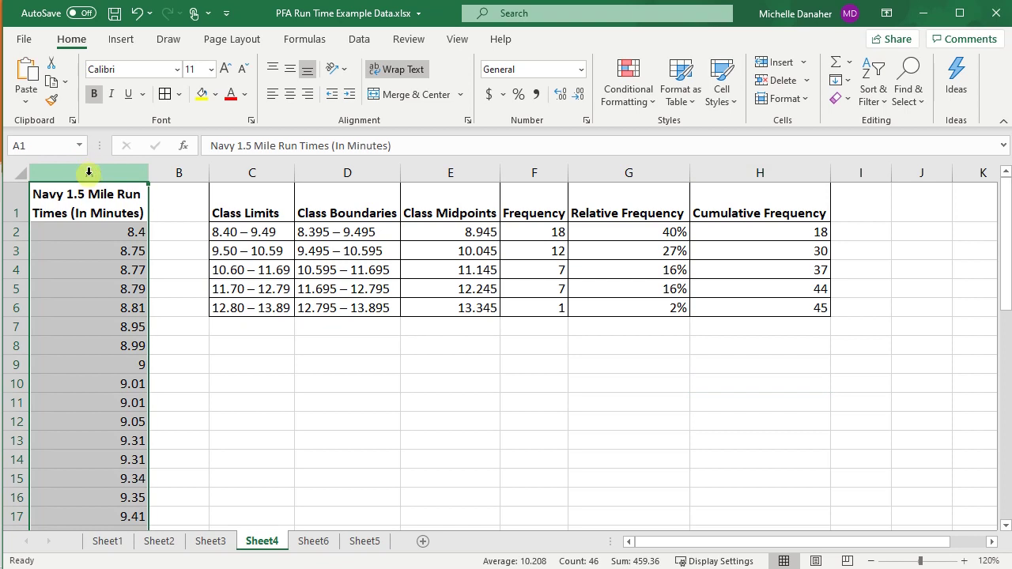
{"action": "left_click", "coordinate": [120, 39]}
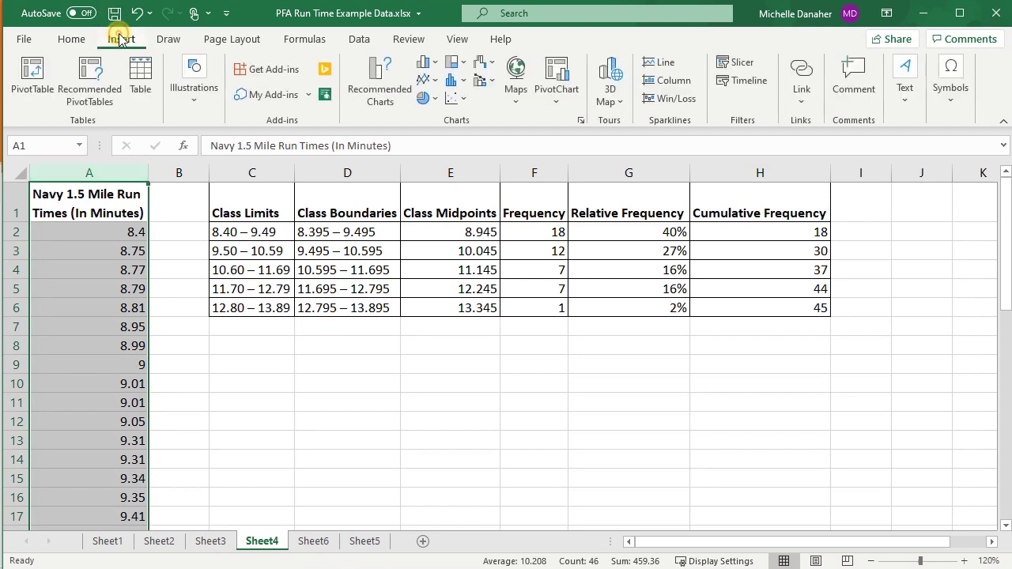
{"action": "left_click", "coordinate": [463, 83]}
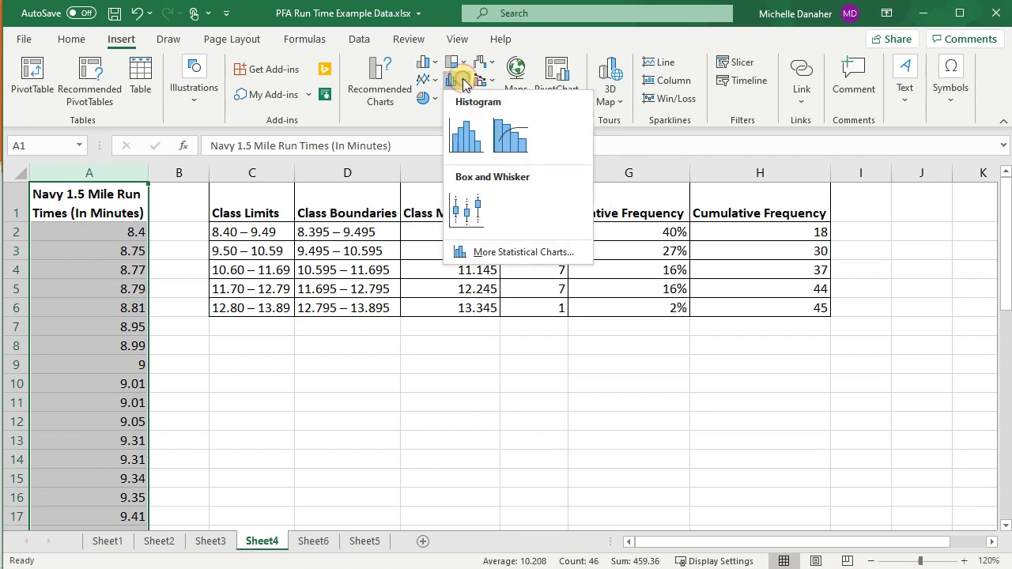
{"action": "left_click", "coordinate": [467, 134]}
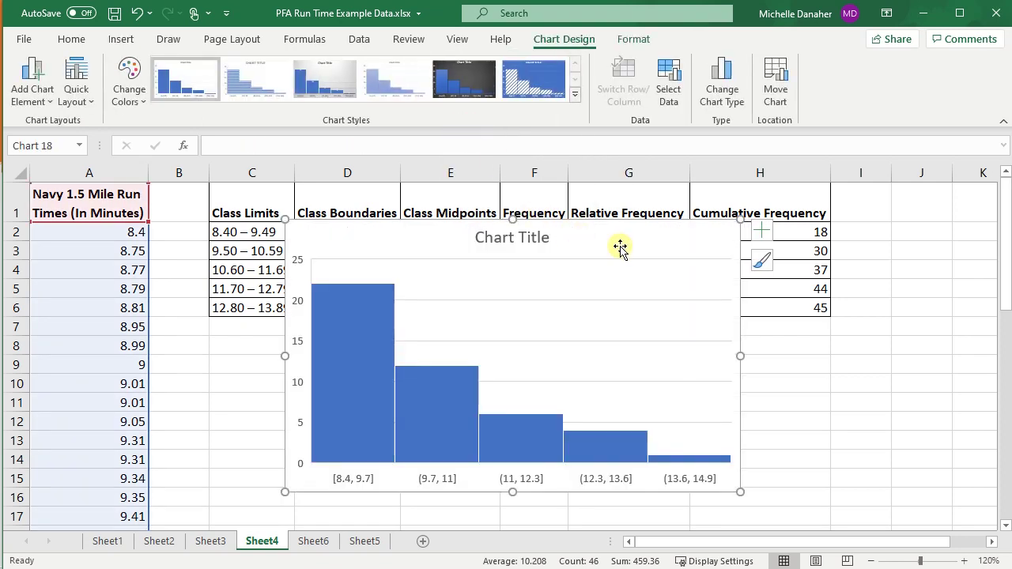
{"action": "left_click_drag", "start_coordinate": [619, 248], "coordinate": [543, 364]}
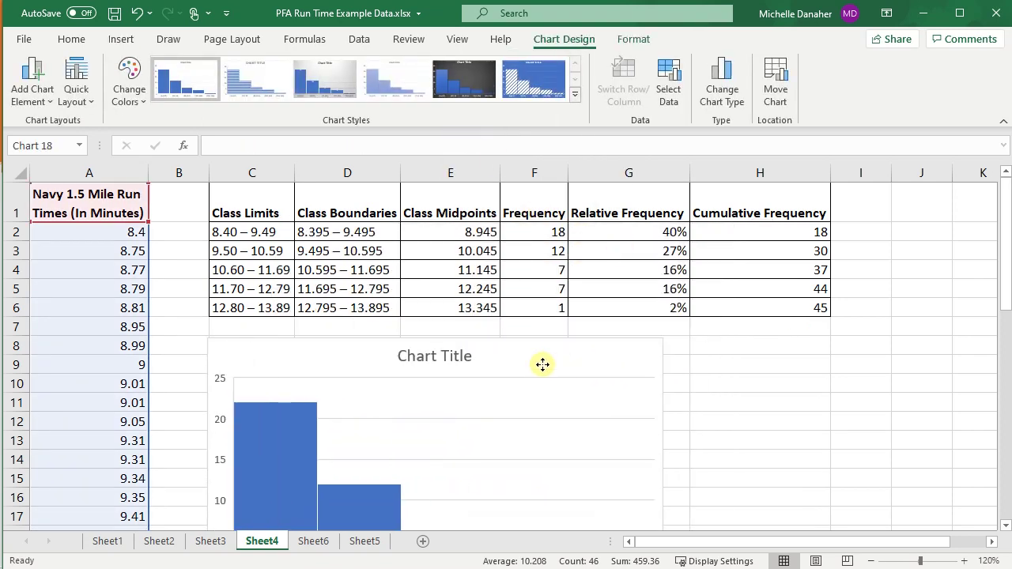
Step: Replace the chart title with 'Freq Histogram'
{"action": "left_click", "coordinate": [401, 358]}
{"action": "double_click", "coordinate": [402, 356]}
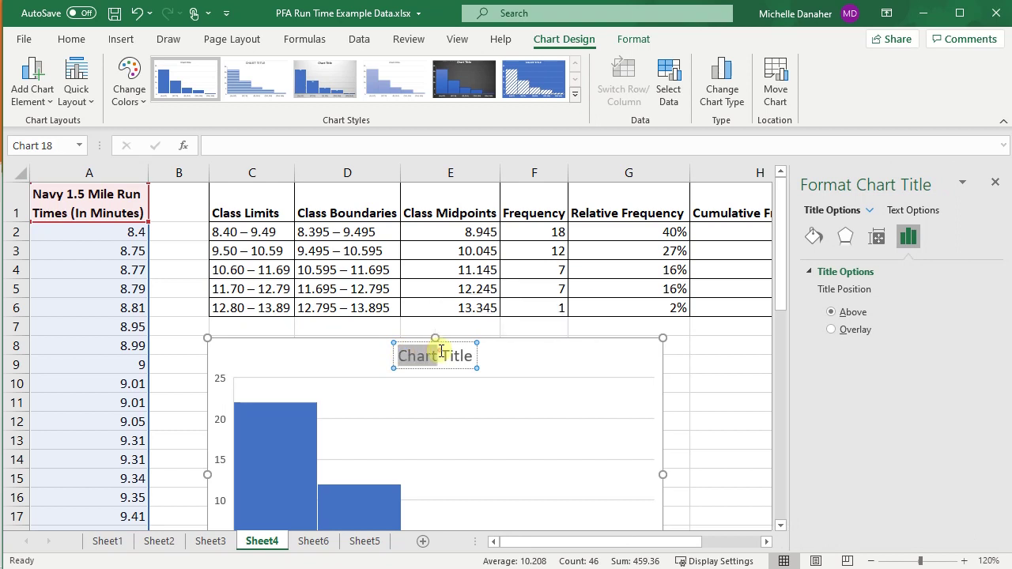
{"action": "left_click_drag", "start_coordinate": [469, 354], "coordinate": [389, 353]}
{"action": "type", "text": "F"}
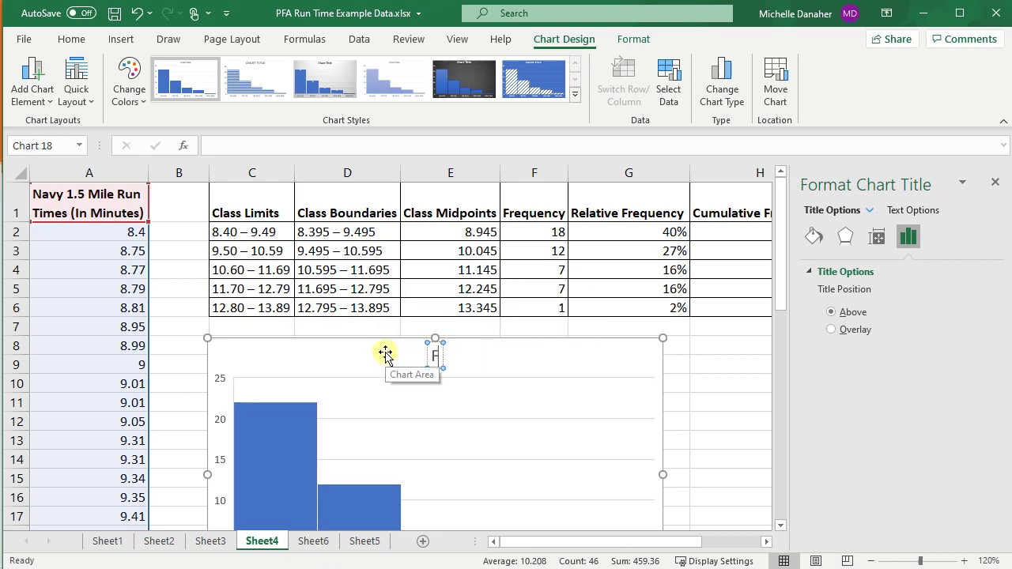
{"action": "type", "text": "req Histogram"}
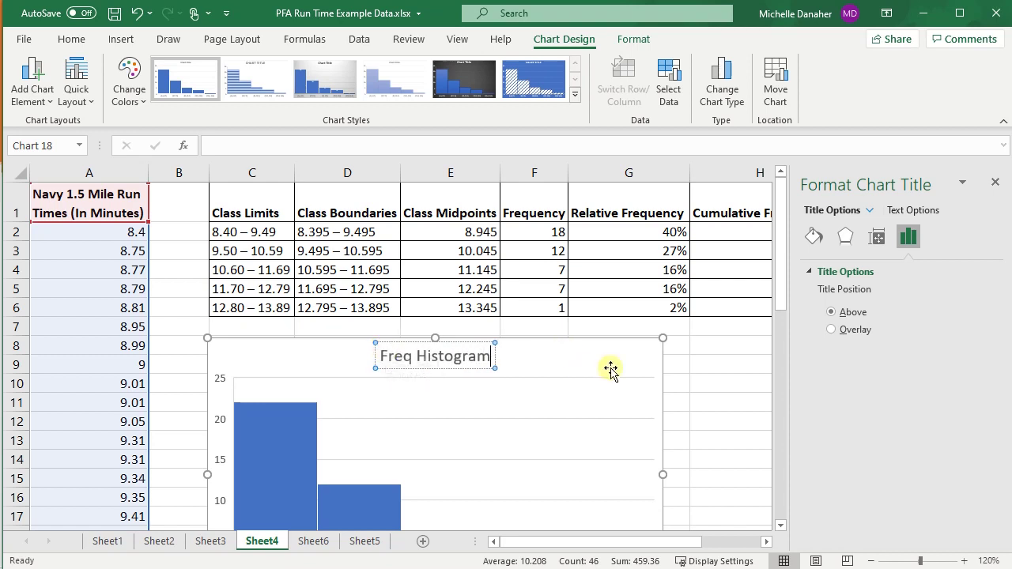
{"action": "left_click", "coordinate": [720, 388]}
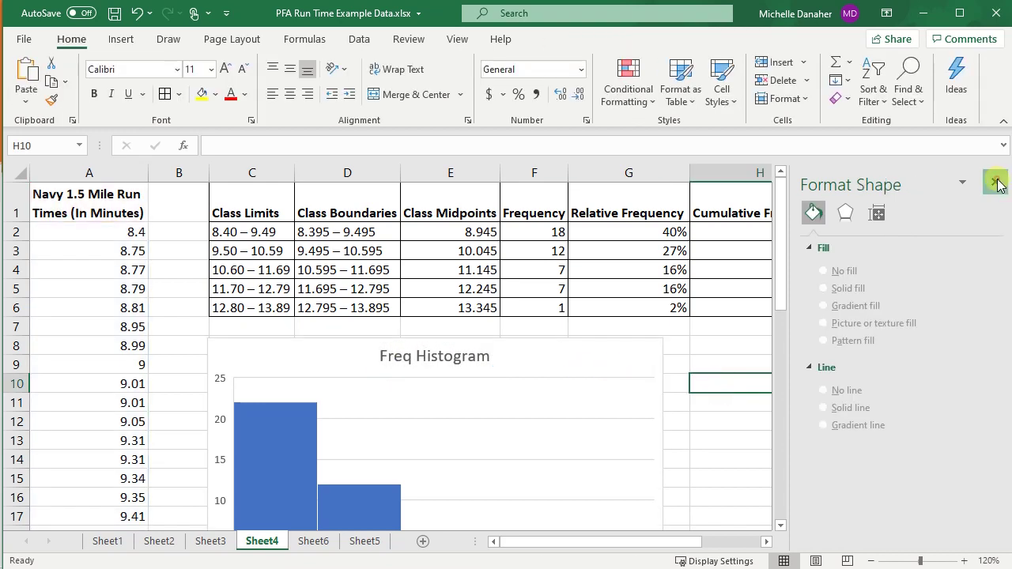
Step: Close the Format Shape pane and move the histogram off the Midpoints and Frequency columns
{"action": "left_click", "coordinate": [994, 181]}
{"action": "scroll", "coordinate": [393, 366], "scroll_direction": "down", "scroll_amount": 1}
{"action": "scroll", "coordinate": [249, 412], "scroll_direction": "down", "scroll_amount": 2}
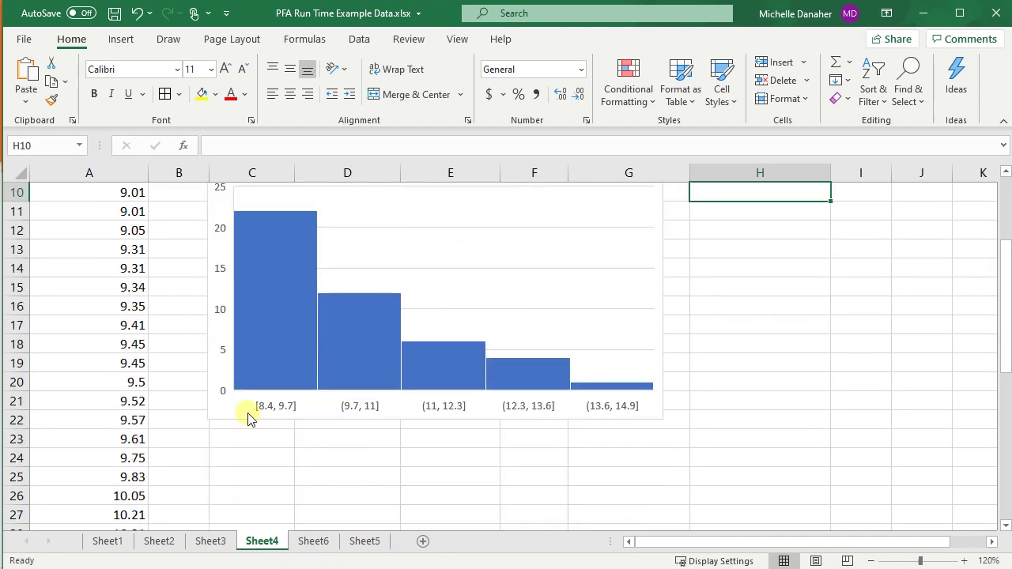
{"action": "scroll", "coordinate": [678, 360], "scroll_direction": "up", "scroll_amount": 2}
{"action": "scroll", "coordinate": [678, 360], "scroll_direction": "up", "scroll_amount": 1}
{"action": "left_click_drag", "start_coordinate": [632, 368], "coordinate": [828, 221]}
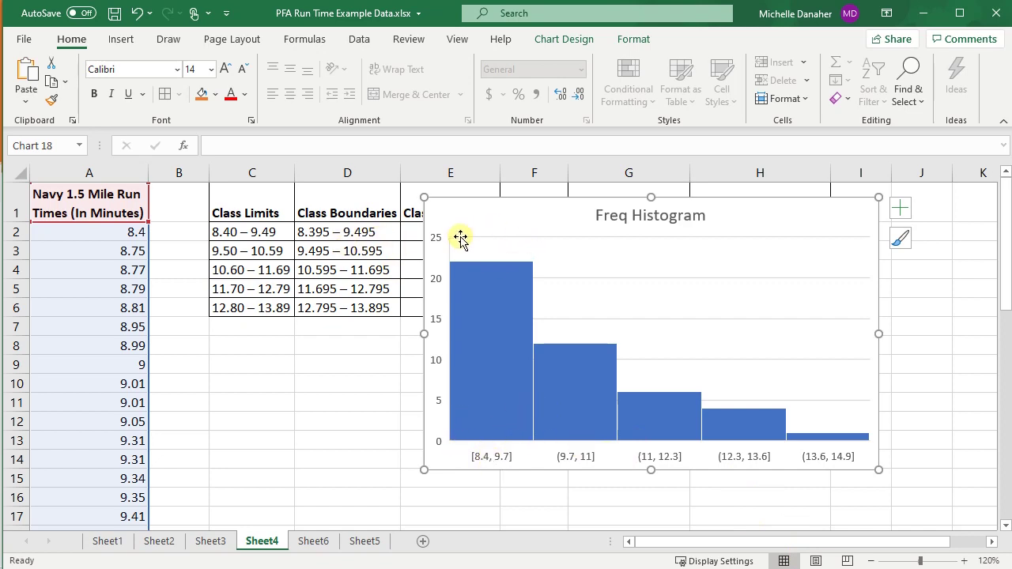
{"action": "left_click_drag", "start_coordinate": [512, 217], "coordinate": [356, 229]}
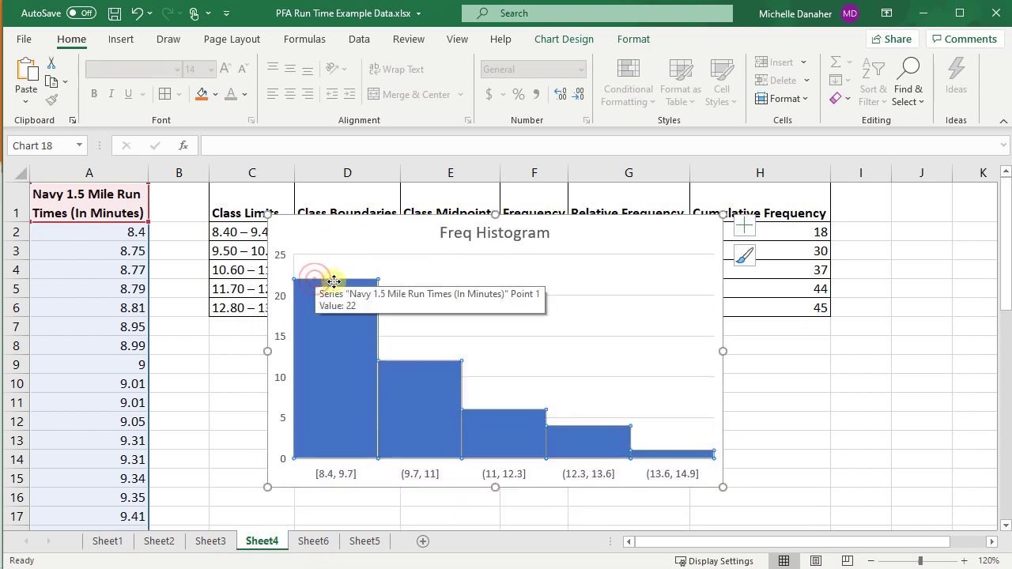
Step: Check the histogram bar values, then drag the chart back below the table
{"action": "left_click", "coordinate": [355, 299]}
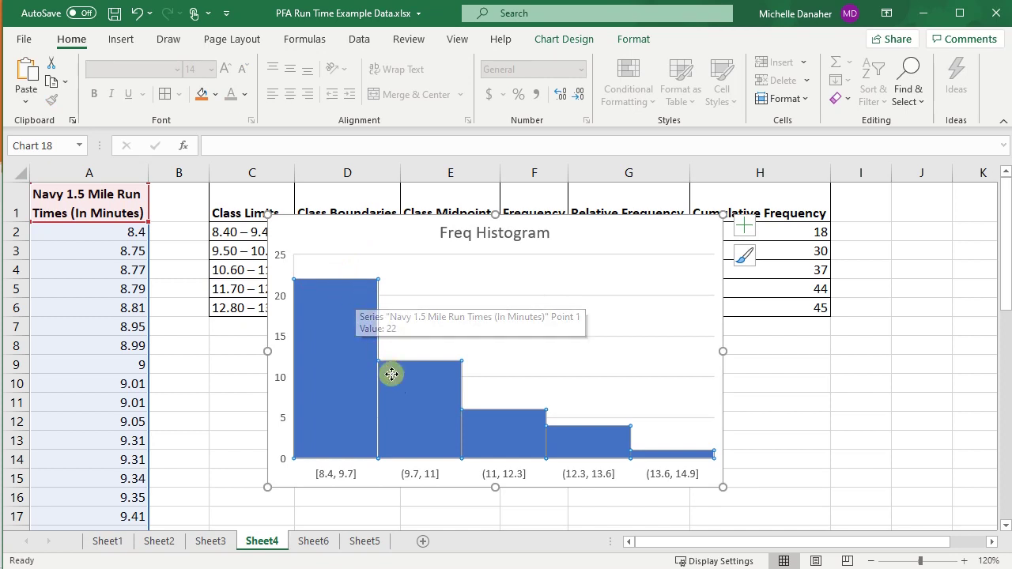
{"action": "mouse_move", "coordinate": [398, 385]}
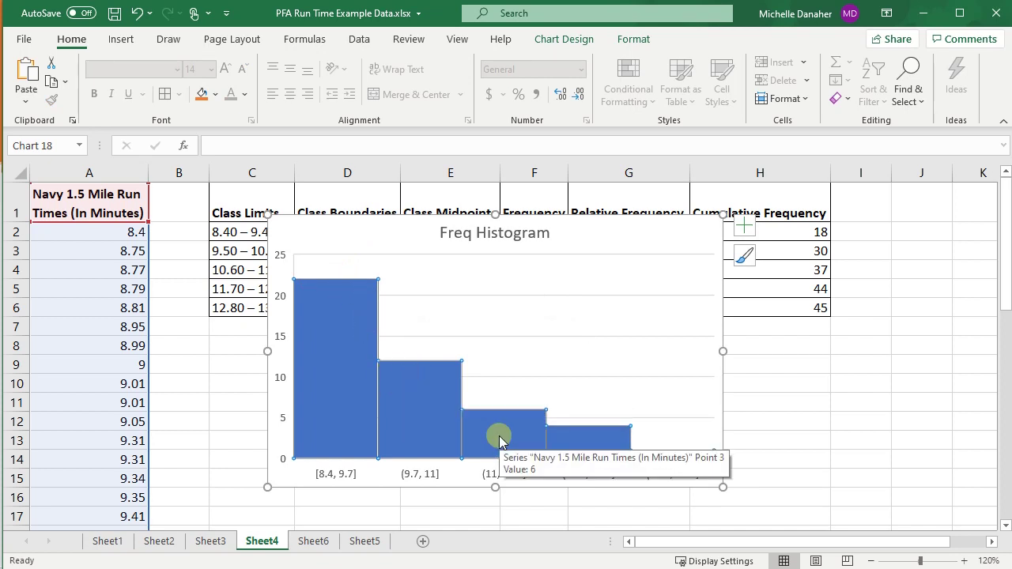
{"action": "mouse_move", "coordinate": [607, 442]}
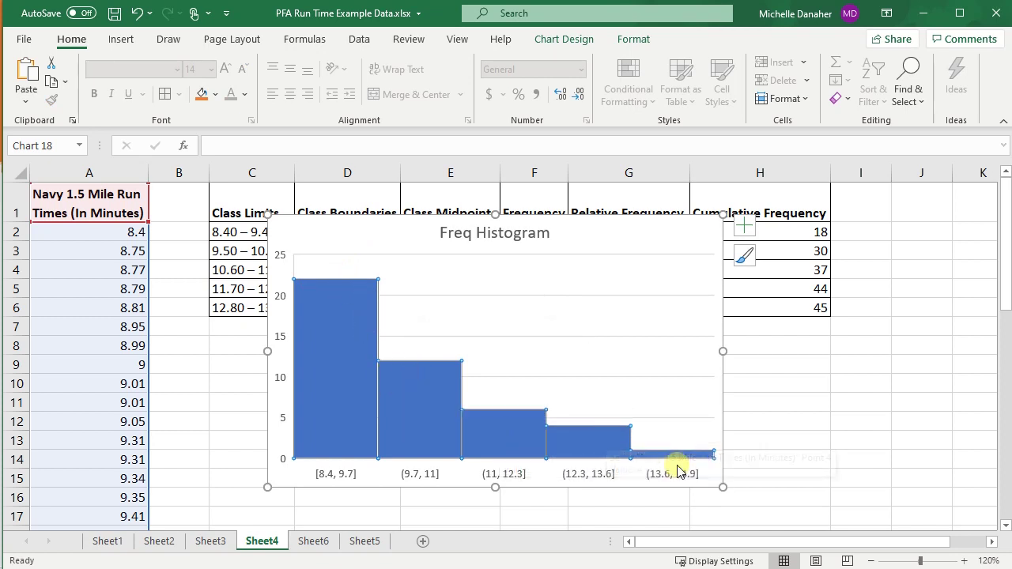
{"action": "mouse_move", "coordinate": [681, 454]}
{"action": "left_click", "coordinate": [823, 451]}
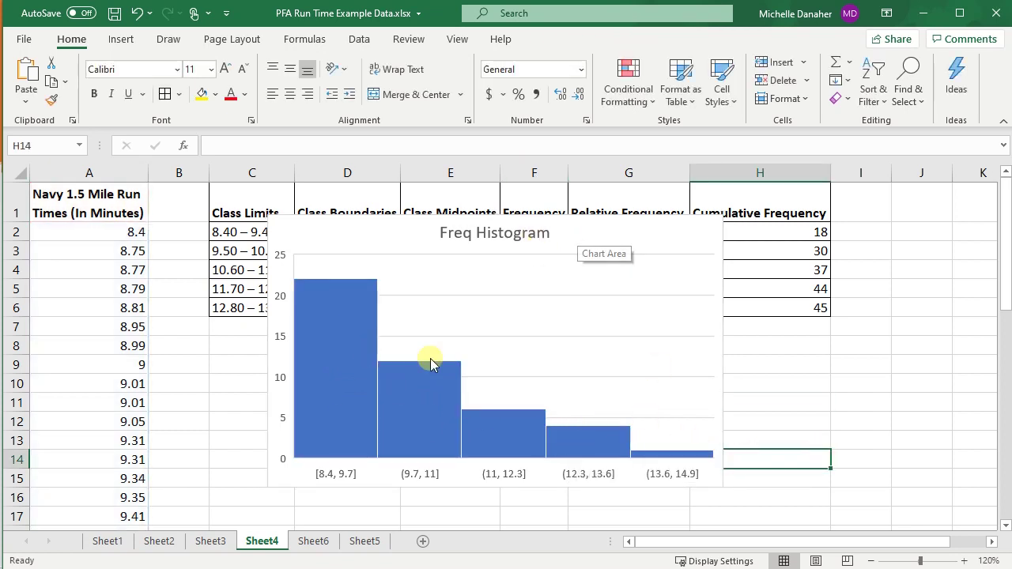
{"action": "mouse_move", "coordinate": [339, 457]}
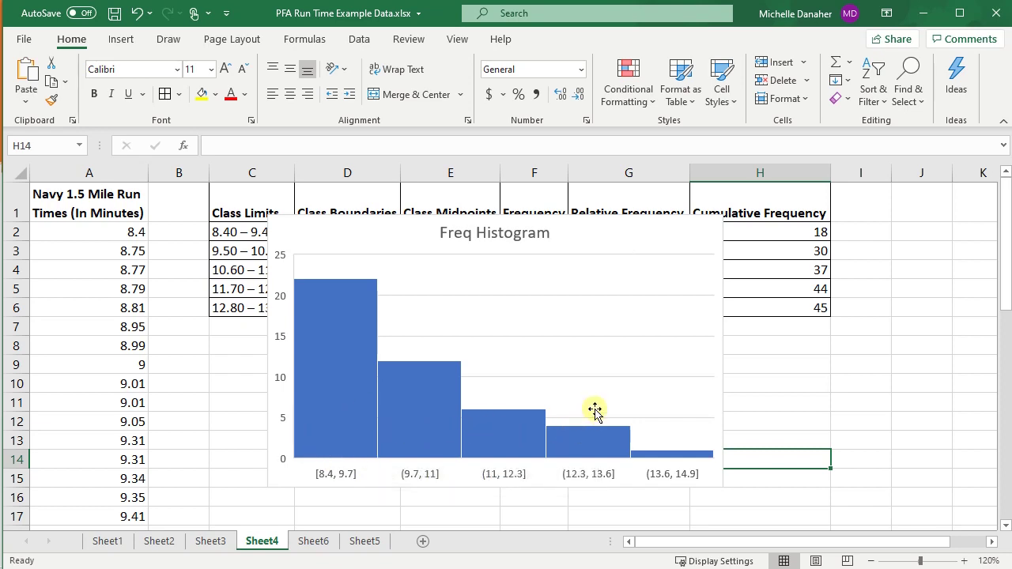
{"action": "left_click_drag", "start_coordinate": [649, 233], "coordinate": [598, 335]}
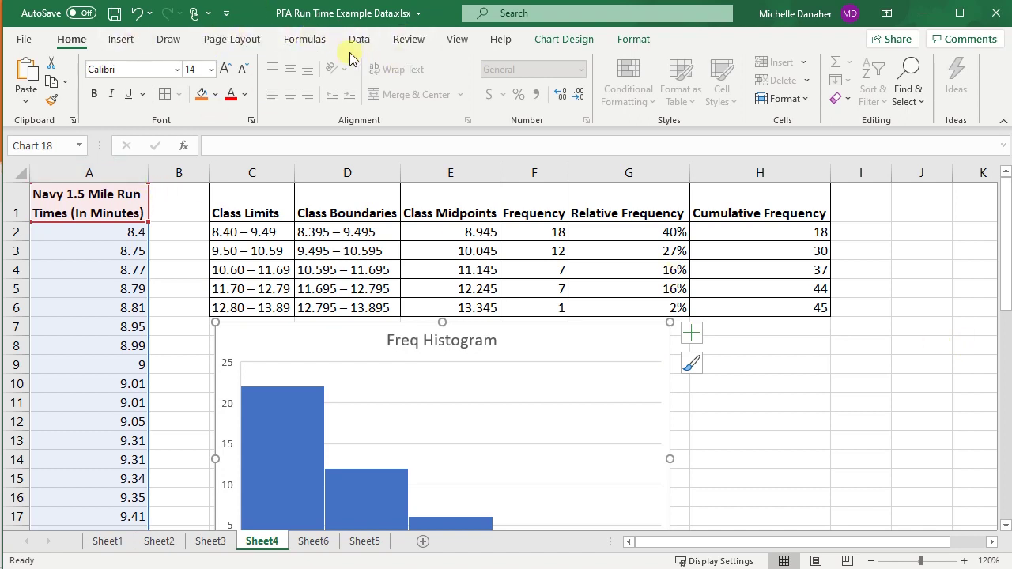
Step: Switch the Freq Histogram to another statistic chart type and move it over the table
{"action": "left_click", "coordinate": [121, 39]}
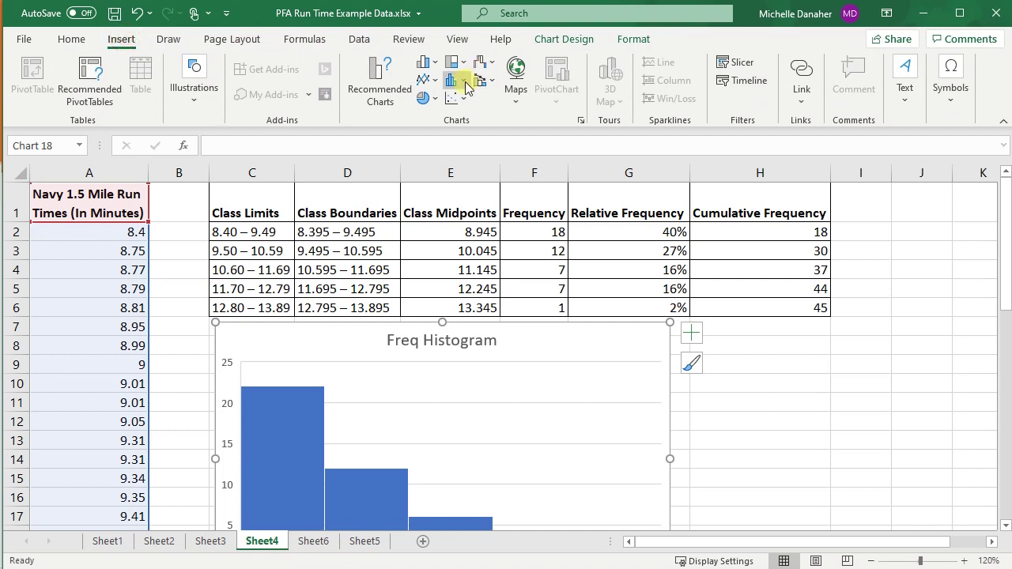
{"action": "left_click", "coordinate": [459, 82]}
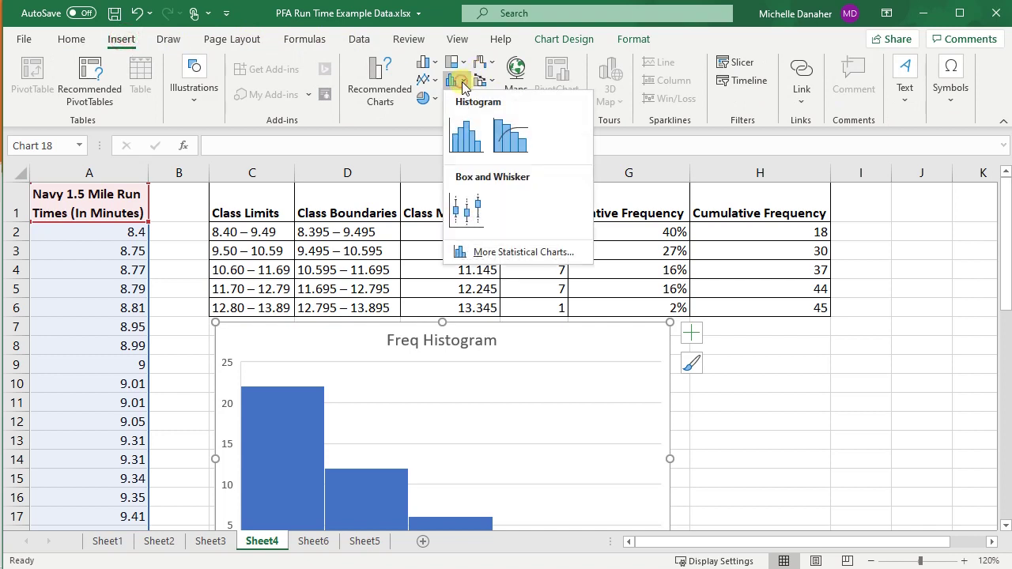
{"action": "left_click", "coordinate": [516, 141]}
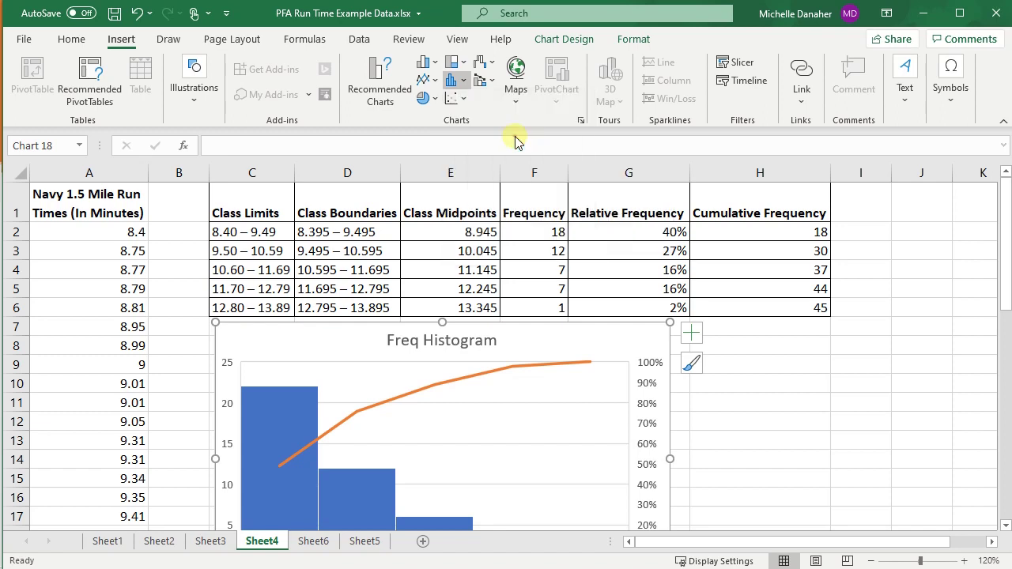
{"action": "left_click_drag", "start_coordinate": [551, 331], "coordinate": [570, 227]}
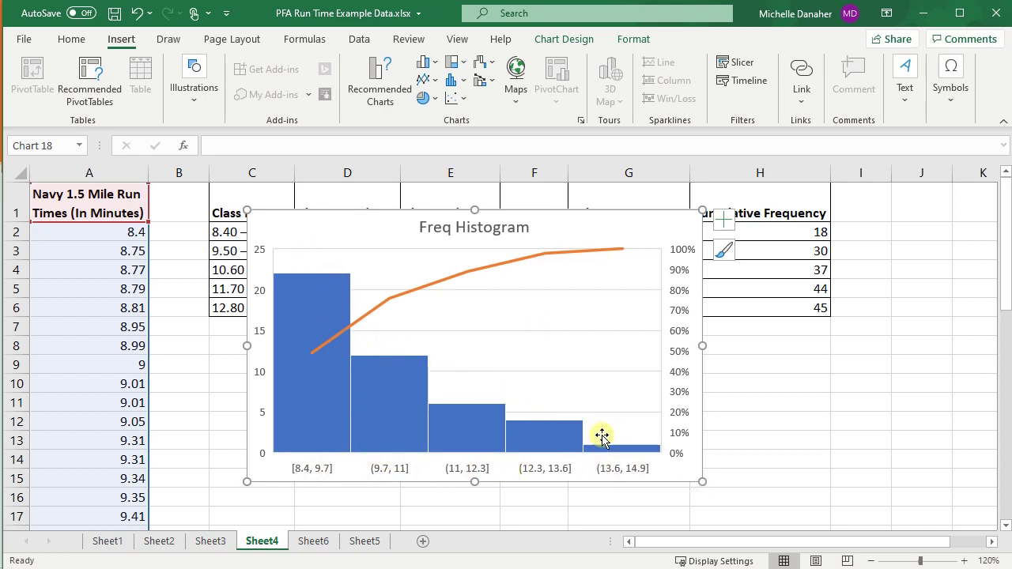
{"action": "mouse_move", "coordinate": [631, 451]}
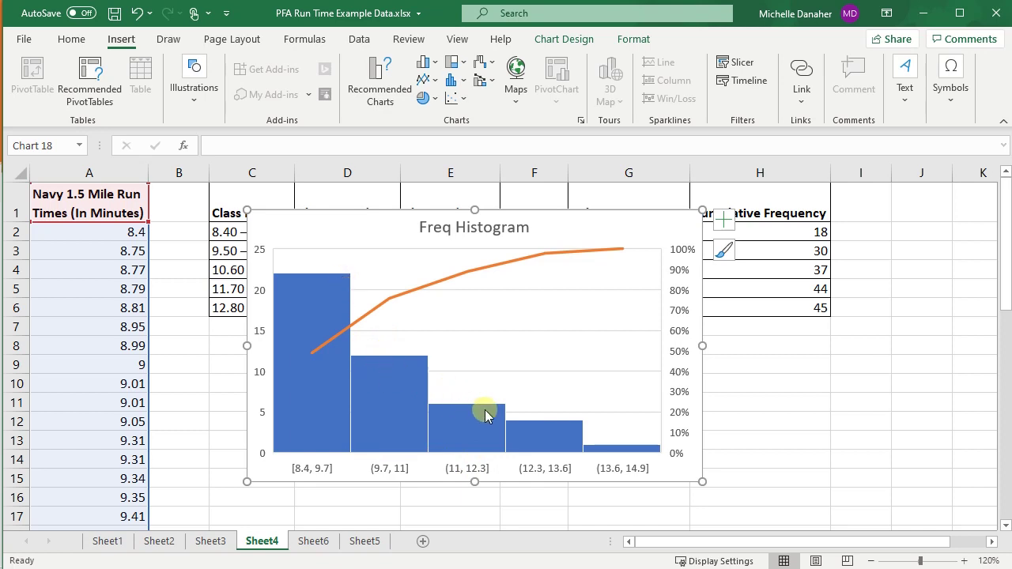
{"action": "mouse_move", "coordinate": [599, 451]}
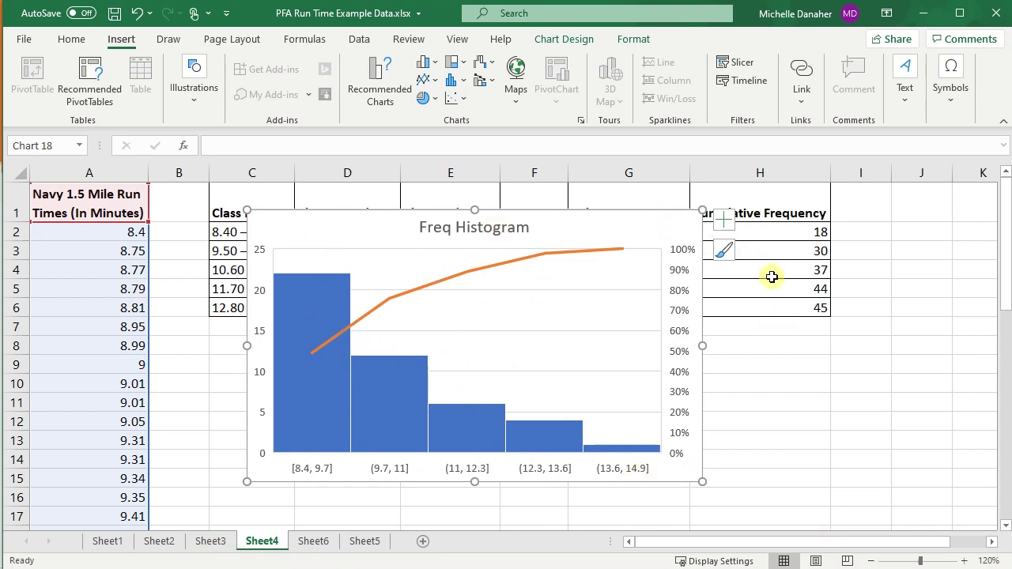
Step: Undo the move and the Pareto change, then nudge the histogram below the table
{"action": "key", "text": "ctrl+z"}
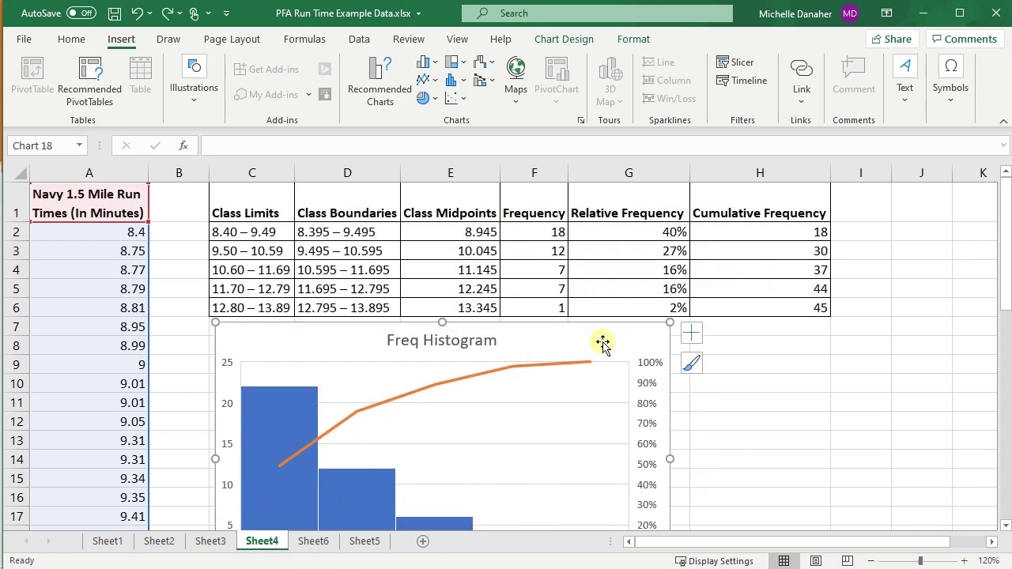
{"action": "key", "text": "ctrl+z"}
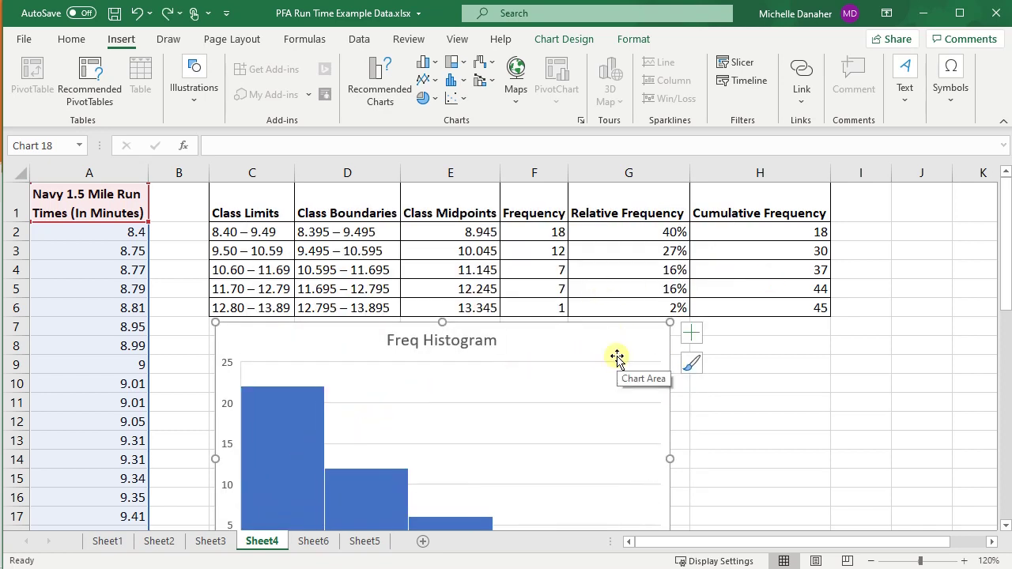
{"action": "left_click_drag", "start_coordinate": [595, 335], "coordinate": [590, 341]}
{"action": "left_click", "coordinate": [779, 369]}
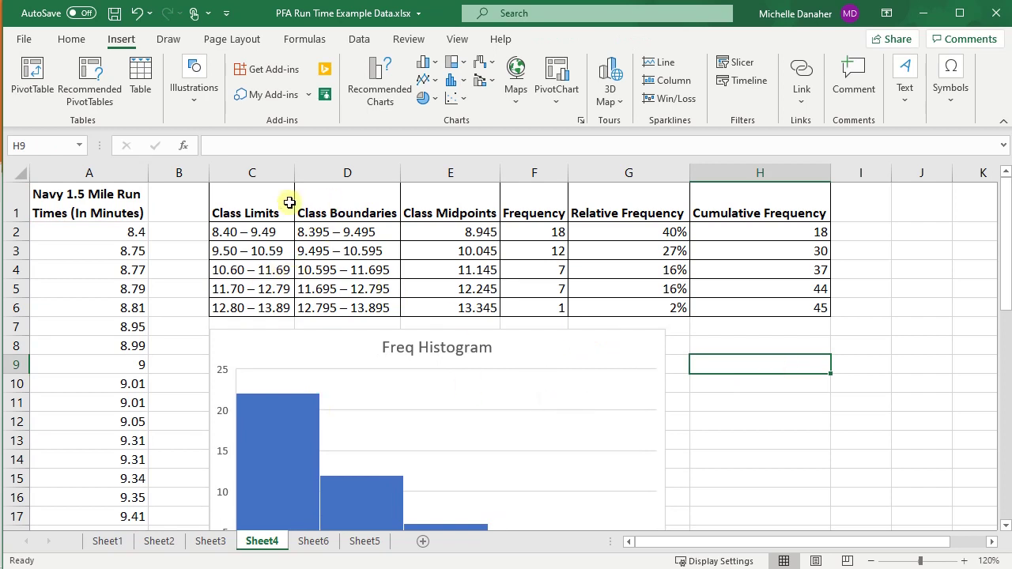
Step: Insert a clustered column chart of Class Boundaries D1:D6 against Frequency F1:F6
{"action": "left_click_drag", "start_coordinate": [271, 204], "coordinate": [773, 302]}
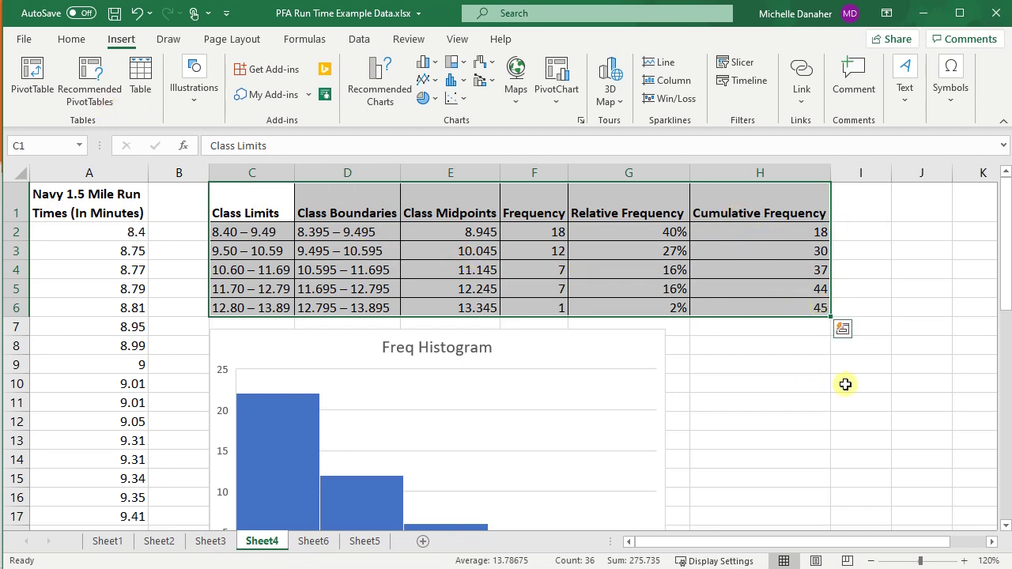
{"action": "left_click", "coordinate": [828, 405]}
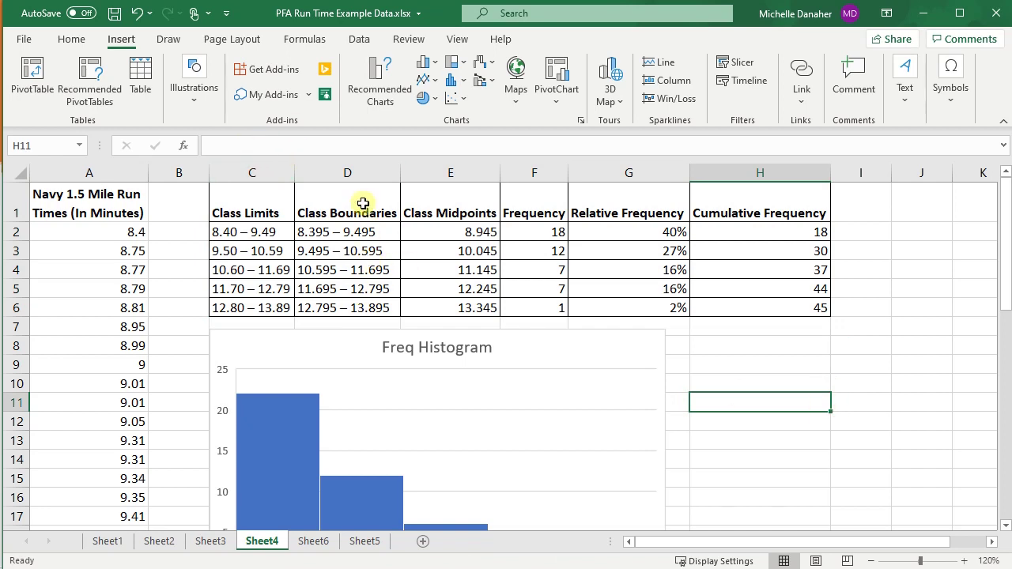
{"action": "left_click_drag", "start_coordinate": [363, 203], "coordinate": [352, 307]}
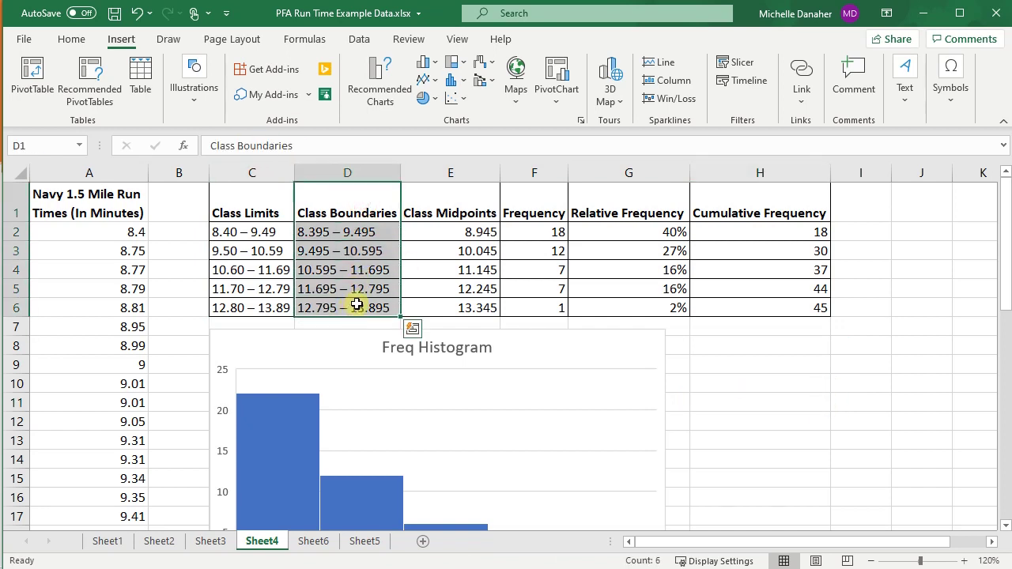
{"action": "left_click_drag", "start_coordinate": [545, 208], "coordinate": [528, 300]}
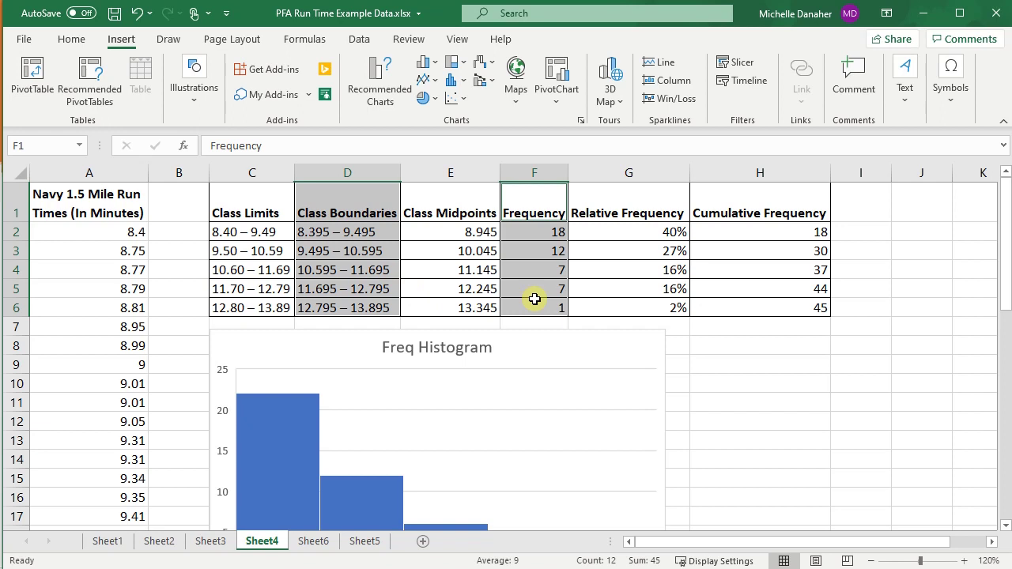
{"action": "left_click", "coordinate": [425, 66]}
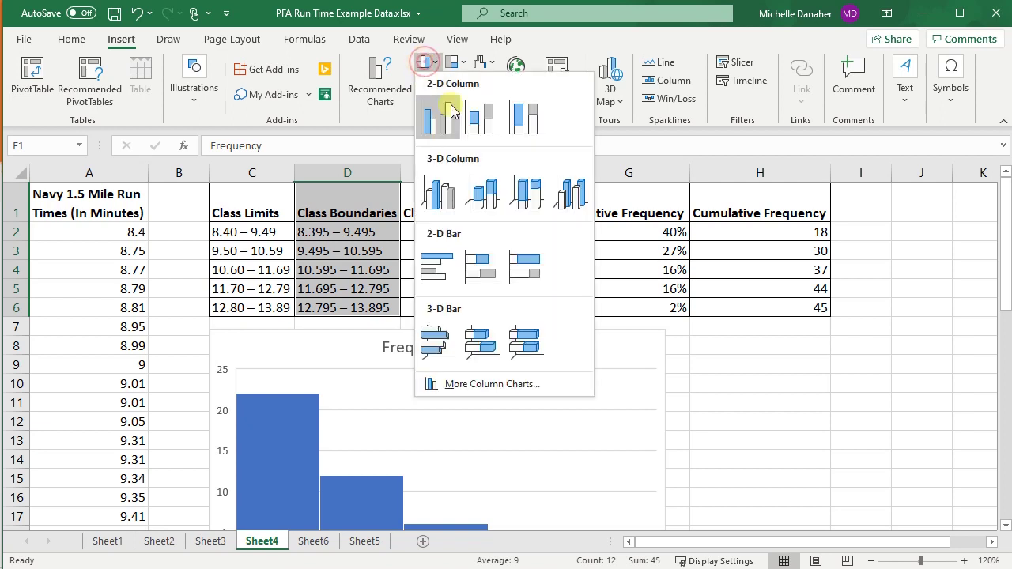
{"action": "left_click", "coordinate": [453, 121]}
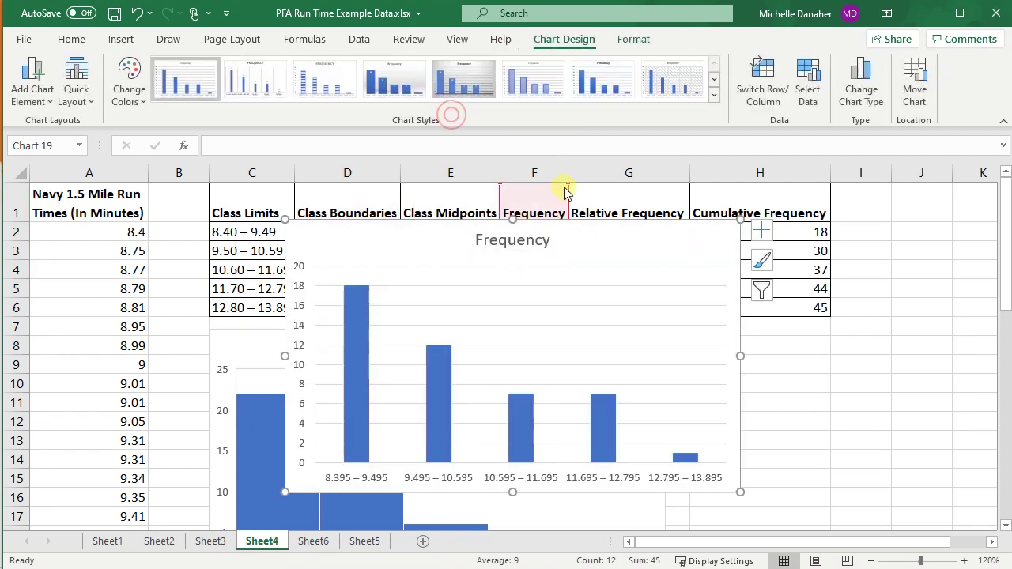
Step: Move the Frequency chart right and apply Quick Layout 8 for touching bars and axis titles
{"action": "mouse_move", "coordinate": [655, 241]}
{"action": "left_mouse_down"}
{"action": "mouse_move", "coordinate": [649, 292]}
{"action": "mouse_move", "coordinate": [743, 256]}
{"action": "mouse_move", "coordinate": [713, 235]}
{"action": "left_mouse_up"}
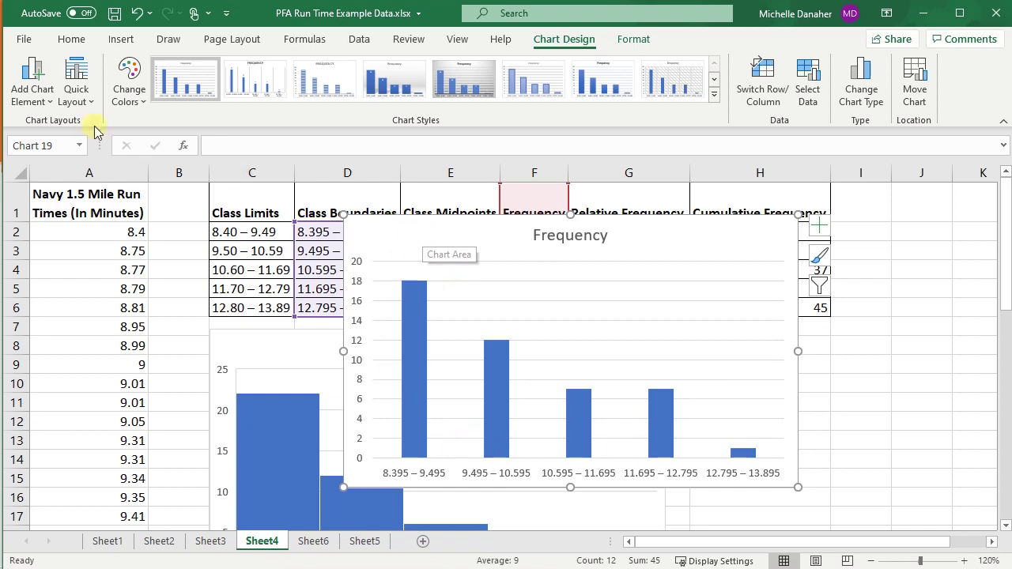
{"action": "left_click", "coordinate": [77, 103]}
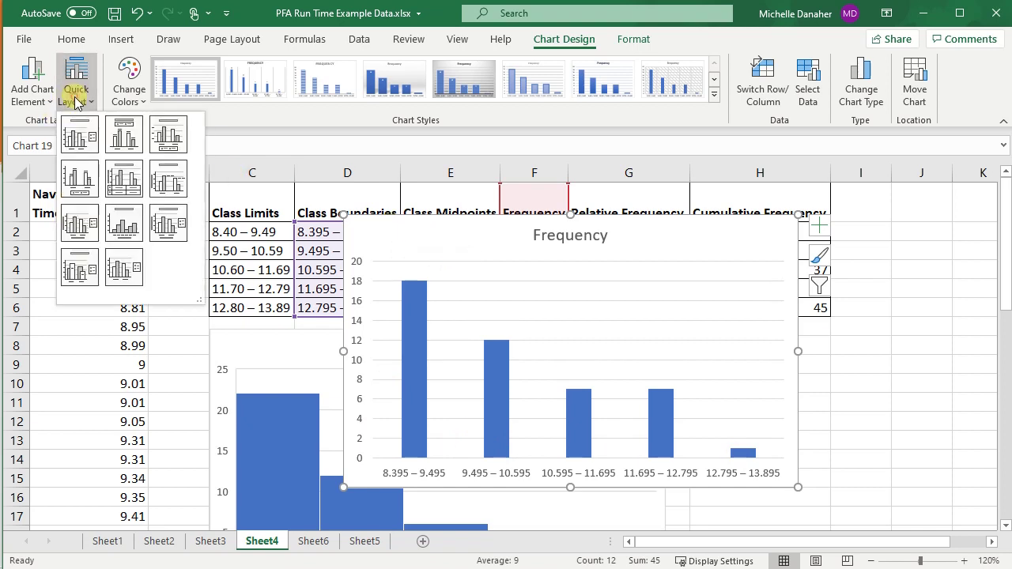
{"action": "left_click", "coordinate": [120, 225]}
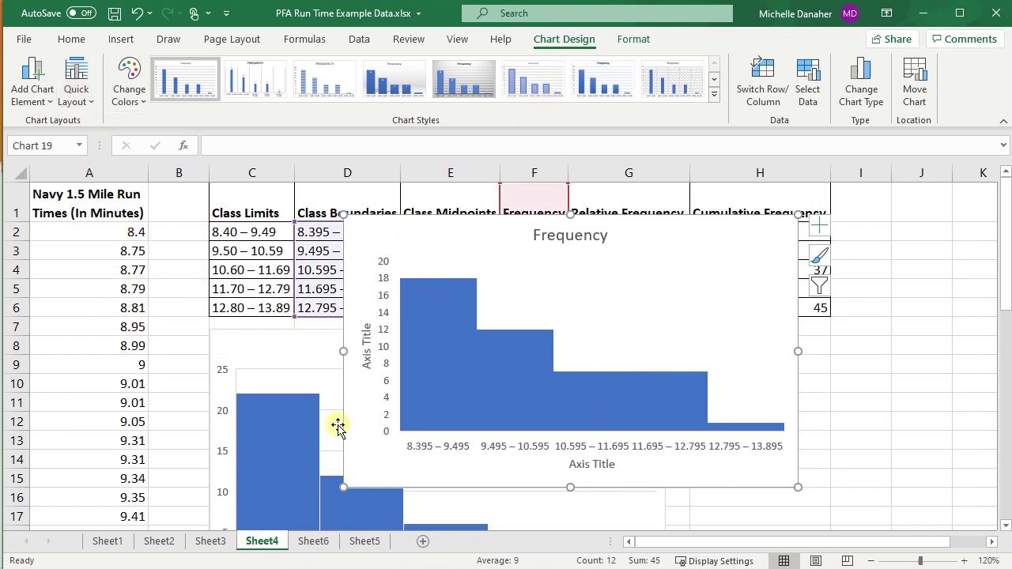
Step: Select the Frequency chart's series, plot area and whole chart under the Format tab
{"action": "left_click", "coordinate": [453, 378]}
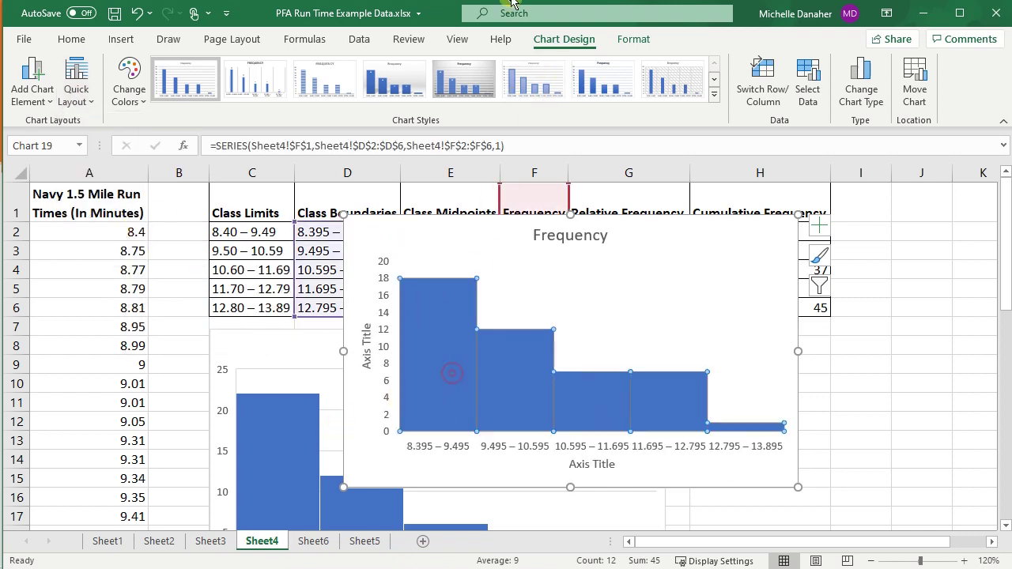
{"action": "left_click", "coordinate": [635, 40]}
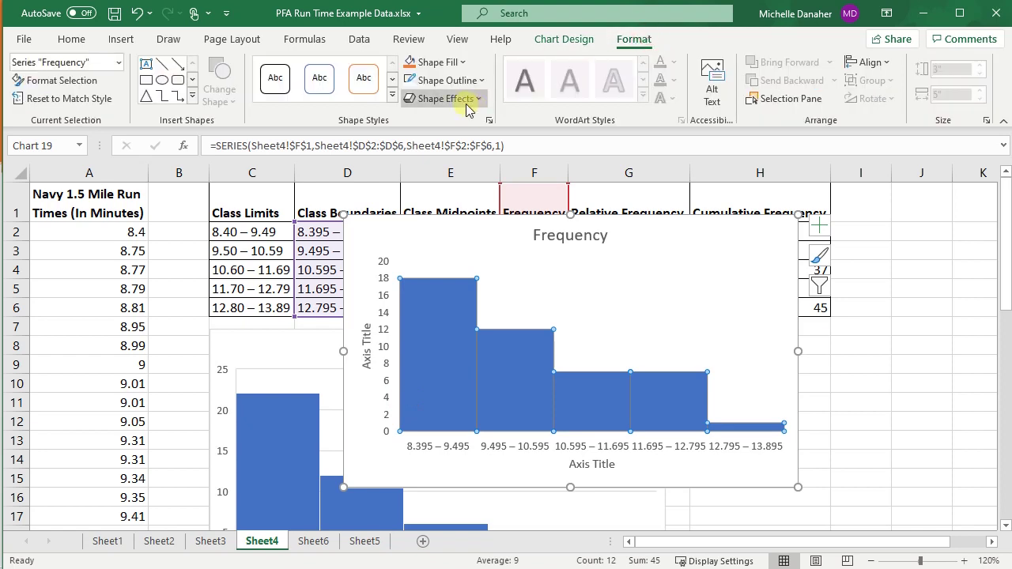
{"action": "left_click", "coordinate": [697, 326]}
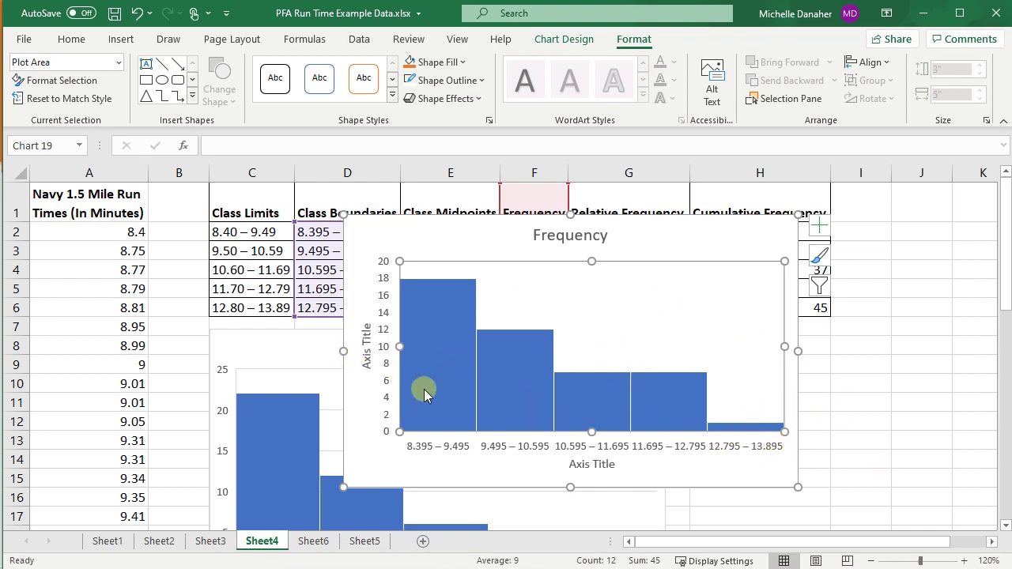
{"action": "mouse_move", "coordinate": [497, 429]}
{"action": "left_click", "coordinate": [525, 240]}
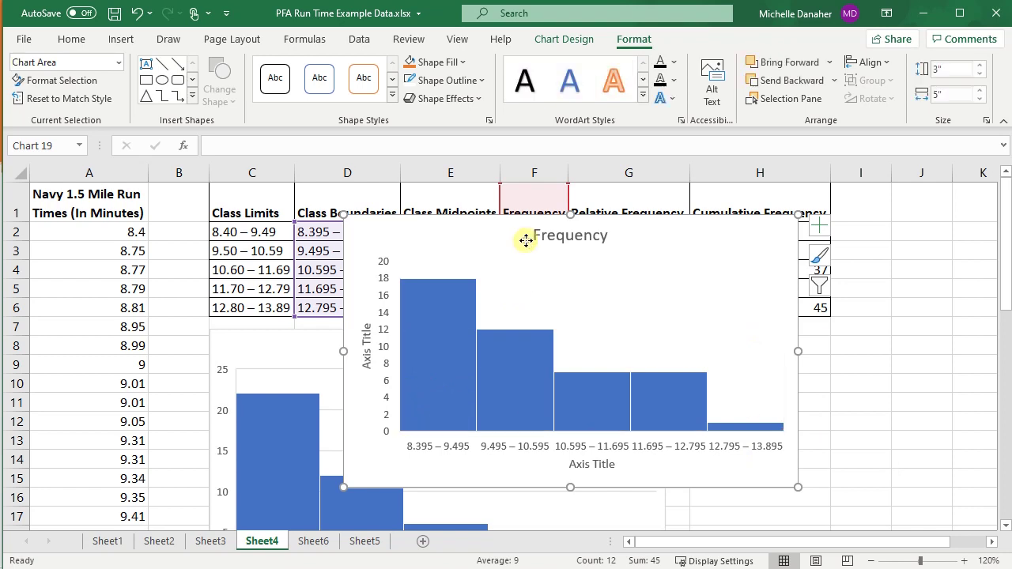
Step: Append ' Histogram' to the chart title and drag the chart below the table
{"action": "left_click", "coordinate": [592, 234]}
{"action": "left_click", "coordinate": [605, 237]}
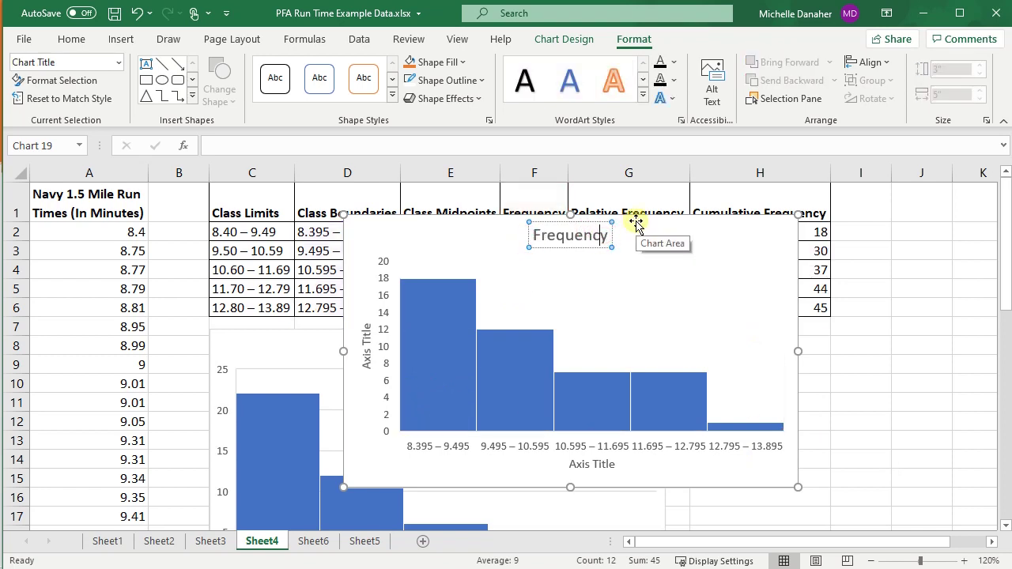
{"action": "type", "text": "Histogram"}
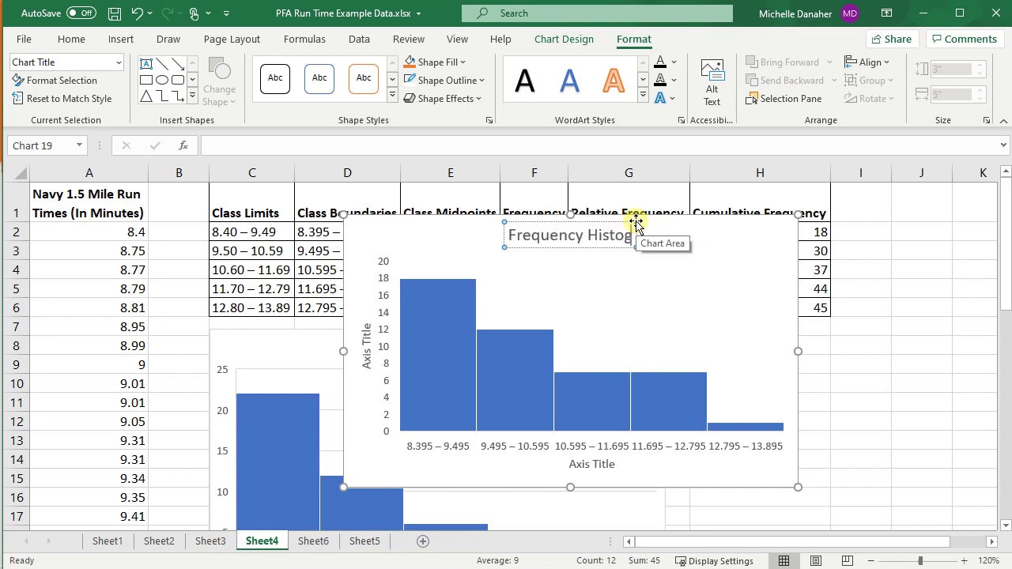
{"action": "left_click", "coordinate": [698, 229]}
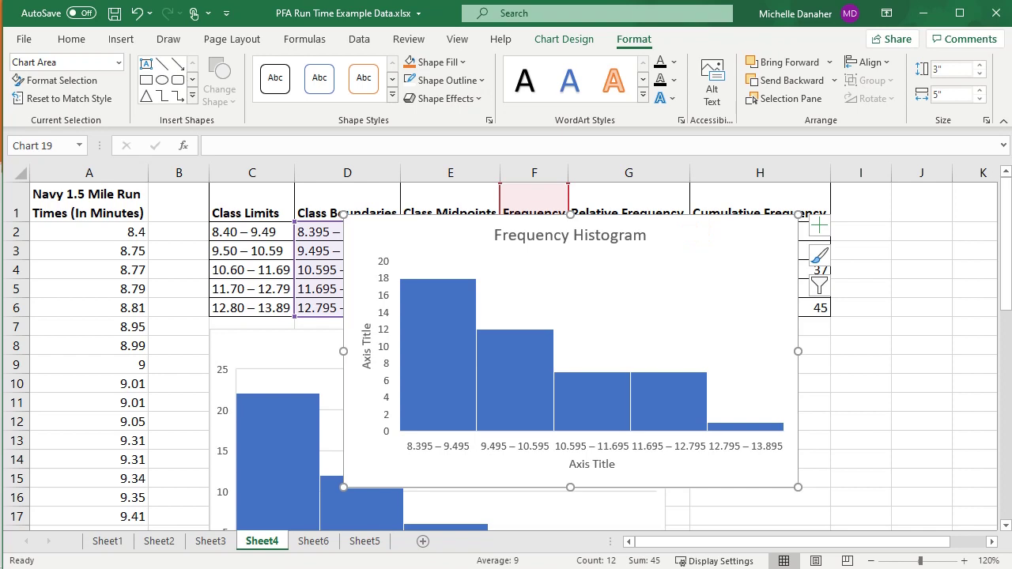
{"action": "mouse_move", "coordinate": [747, 225]}
{"action": "left_mouse_down"}
{"action": "mouse_move", "coordinate": [590, 291]}
{"action": "mouse_move", "coordinate": [606, 366]}
{"action": "mouse_move", "coordinate": [610, 345]}
{"action": "left_mouse_up"}
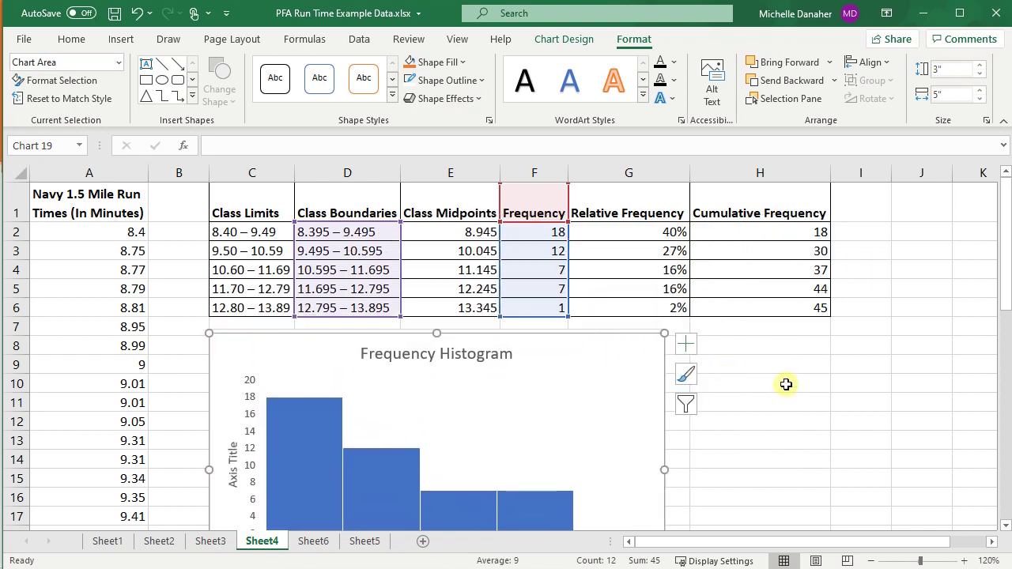
Step: Chart Class Boundaries D1:D6 against Relative Frequency G1:G6 as clustered columns with Layout 8
{"action": "left_click", "coordinate": [786, 377]}
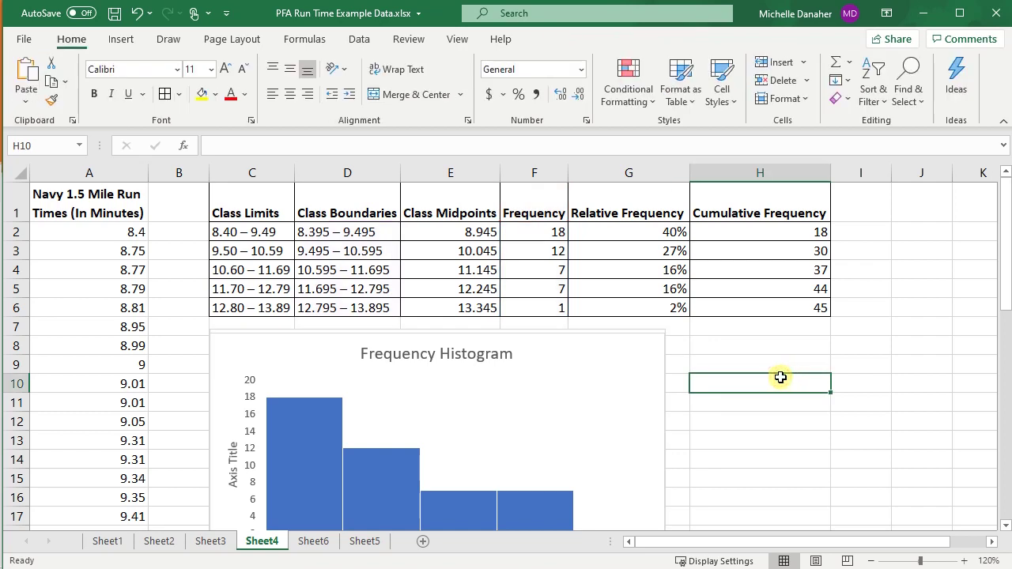
{"action": "left_click_drag", "start_coordinate": [372, 205], "coordinate": [368, 308]}
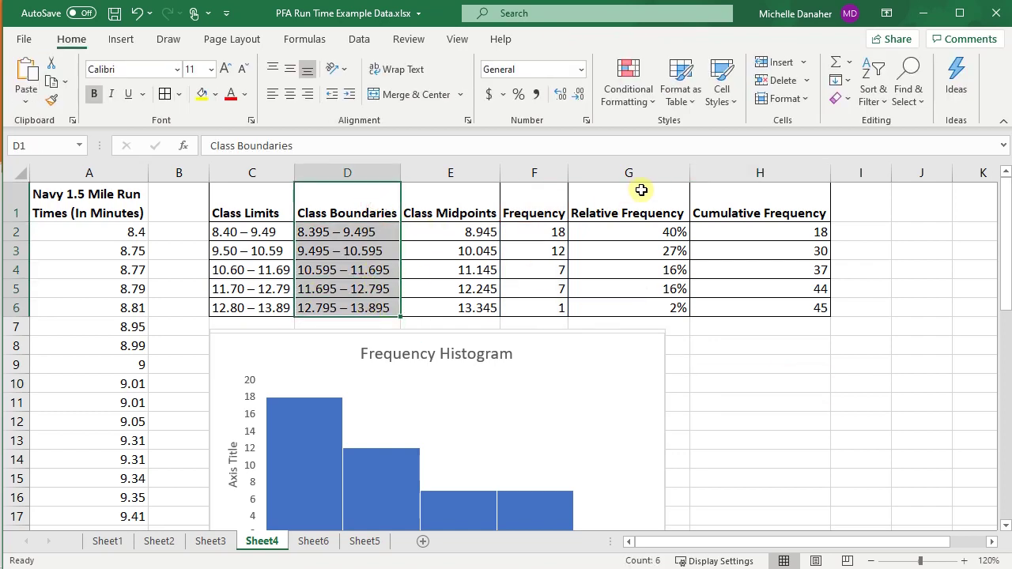
{"action": "left_click_drag", "start_coordinate": [642, 191], "coordinate": [642, 303]}
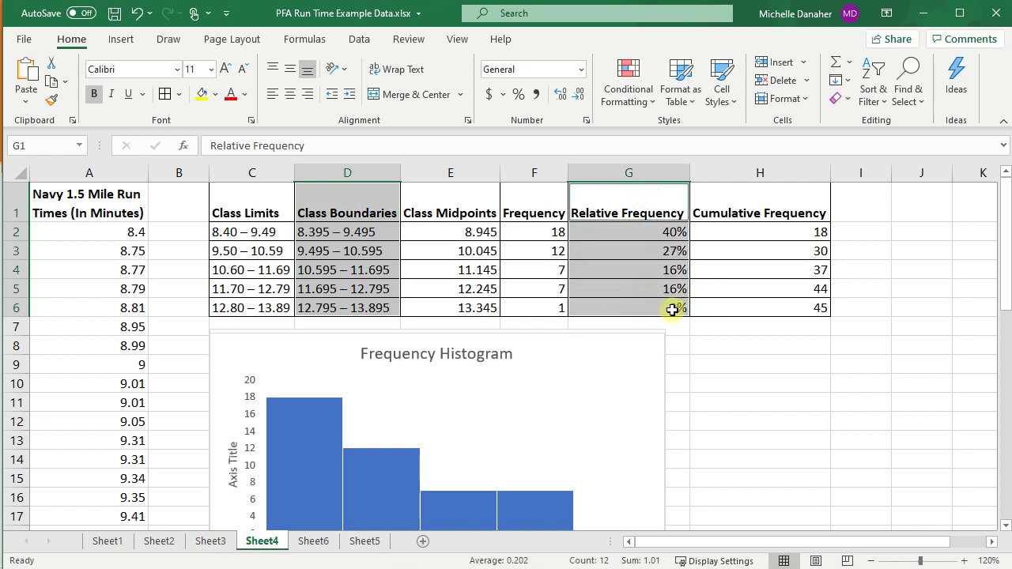
{"action": "left_click", "coordinate": [124, 40]}
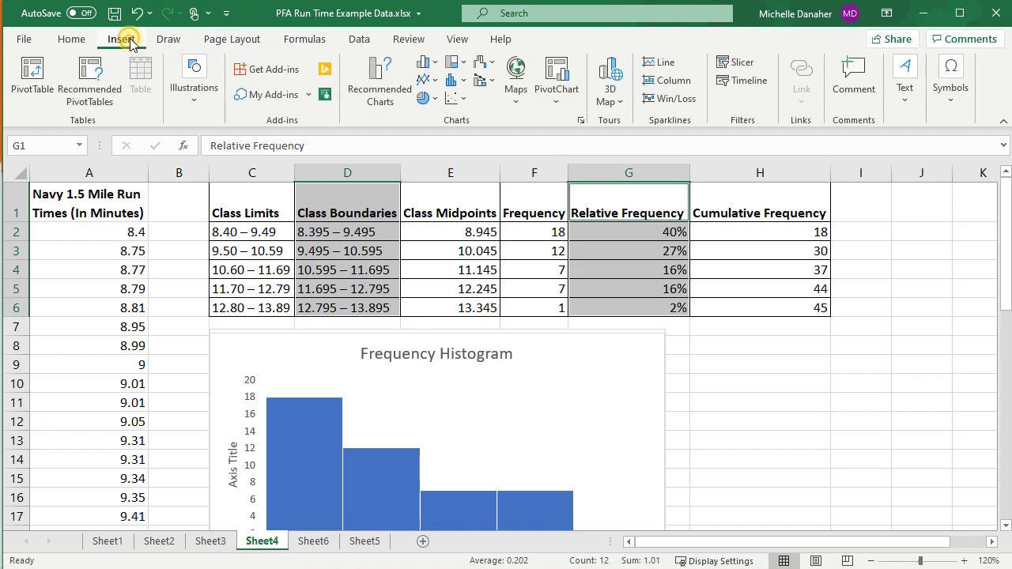
{"action": "left_click", "coordinate": [424, 63]}
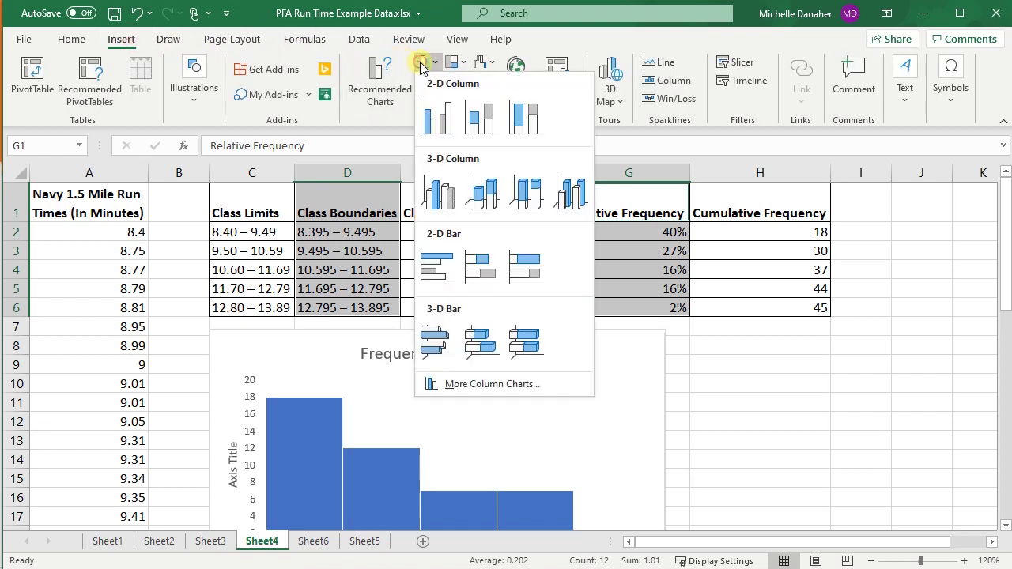
{"action": "left_click", "coordinate": [432, 116]}
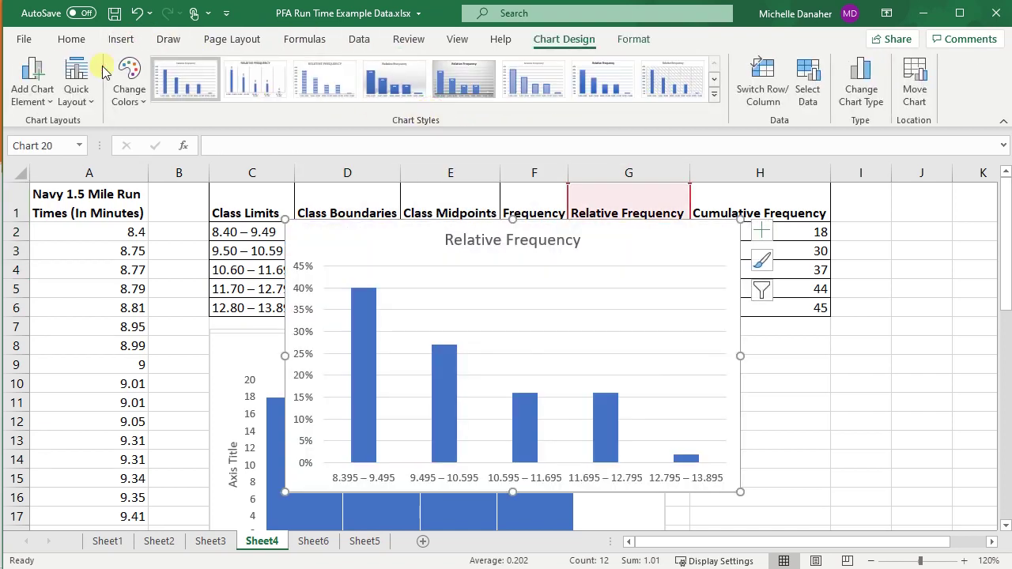
{"action": "left_click", "coordinate": [75, 84]}
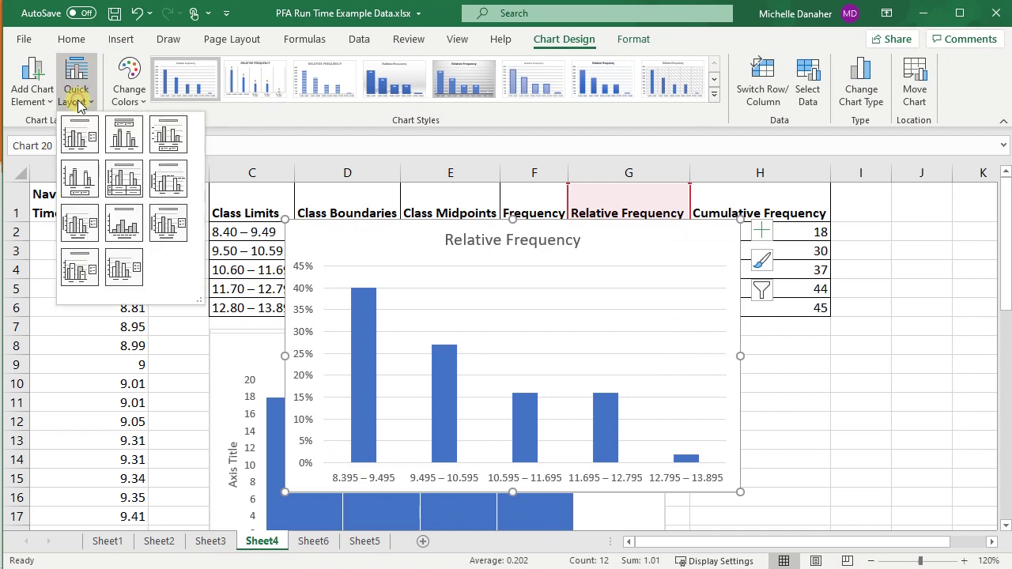
{"action": "left_click", "coordinate": [129, 231]}
Step: Append ' Histogram' to the chart title and close the formatting pane
{"action": "left_click", "coordinate": [417, 341]}
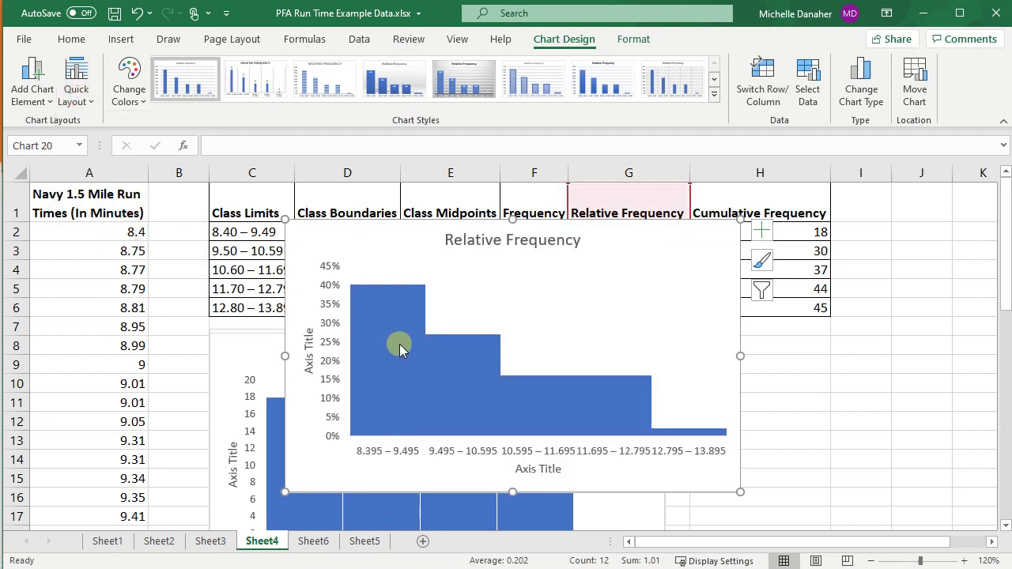
{"action": "left_click", "coordinate": [634, 39]}
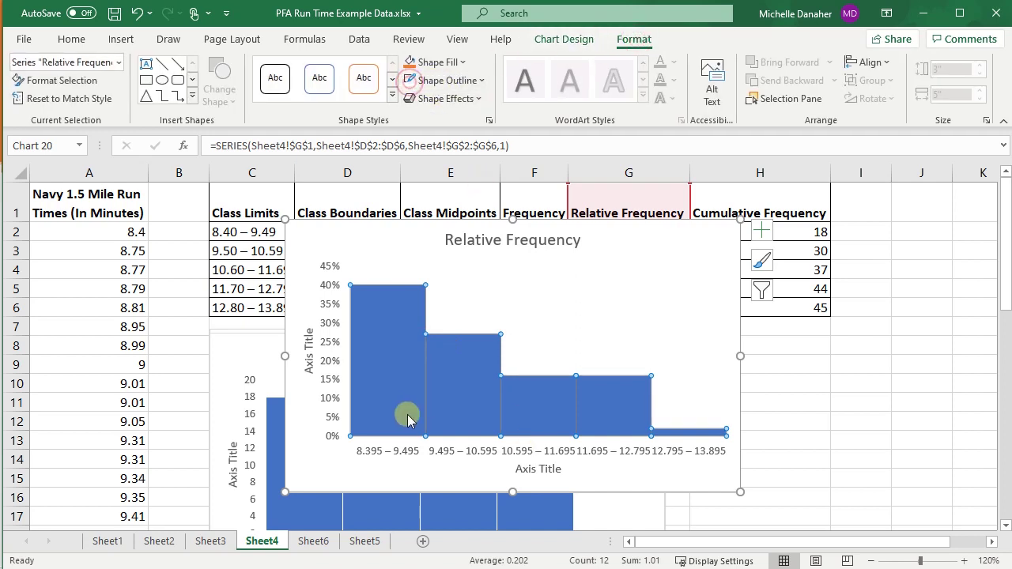
{"action": "left_click", "coordinate": [584, 323]}
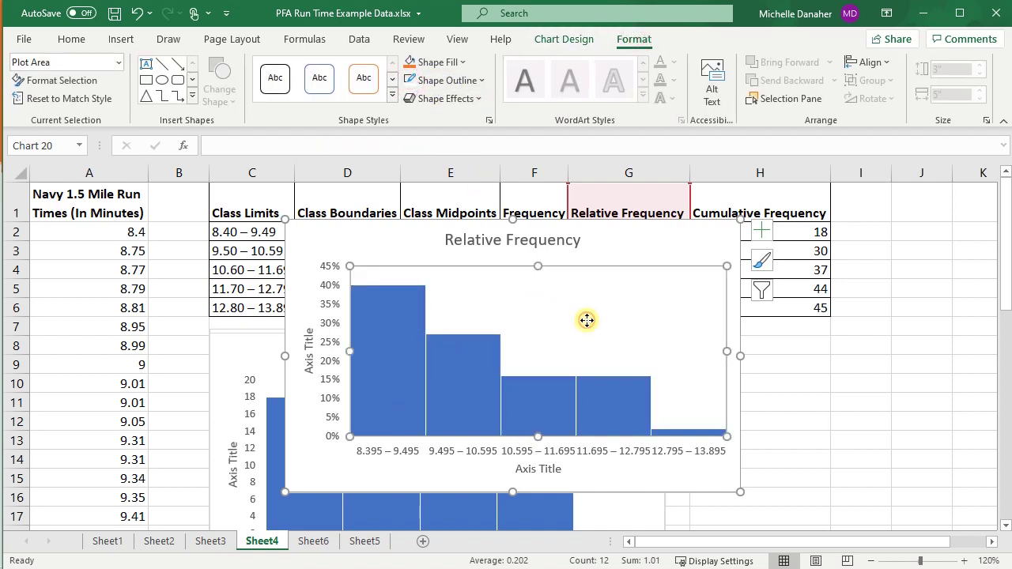
{"action": "left_click", "coordinate": [585, 241]}
{"action": "double_click", "coordinate": [583, 235]}
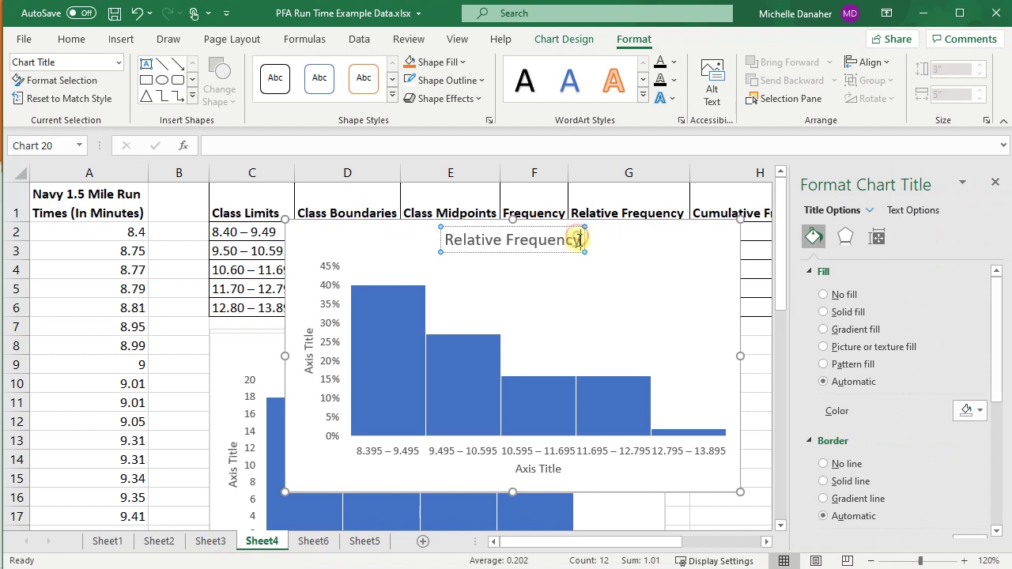
{"action": "type", "text": "Histogram"}
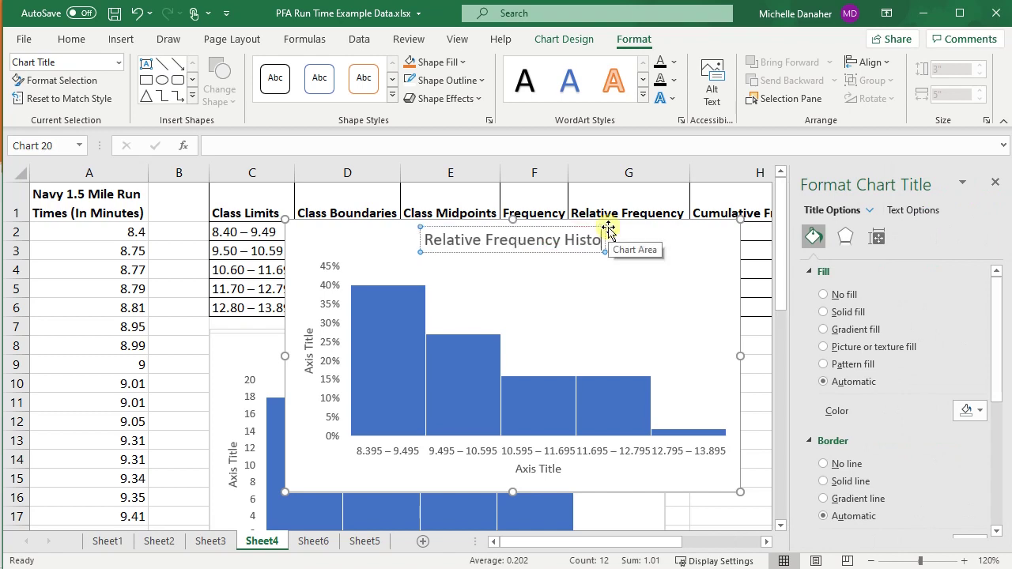
{"action": "left_click", "coordinate": [995, 182]}
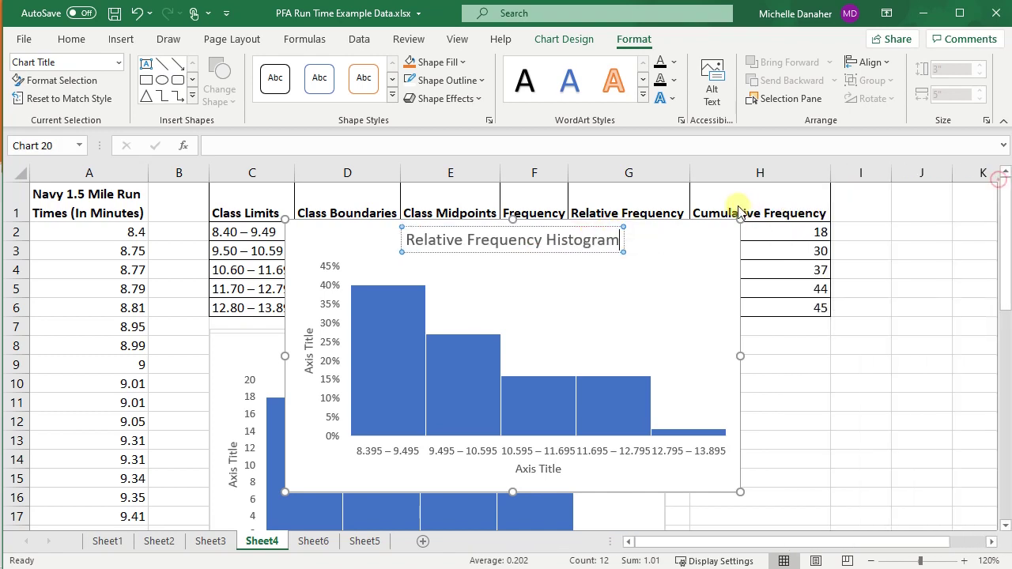
Step: Drag the Frequency Histogram to the top-left and the Relative Frequency Histogram beside it
{"action": "left_click_drag", "start_coordinate": [727, 226], "coordinate": [959, 291]}
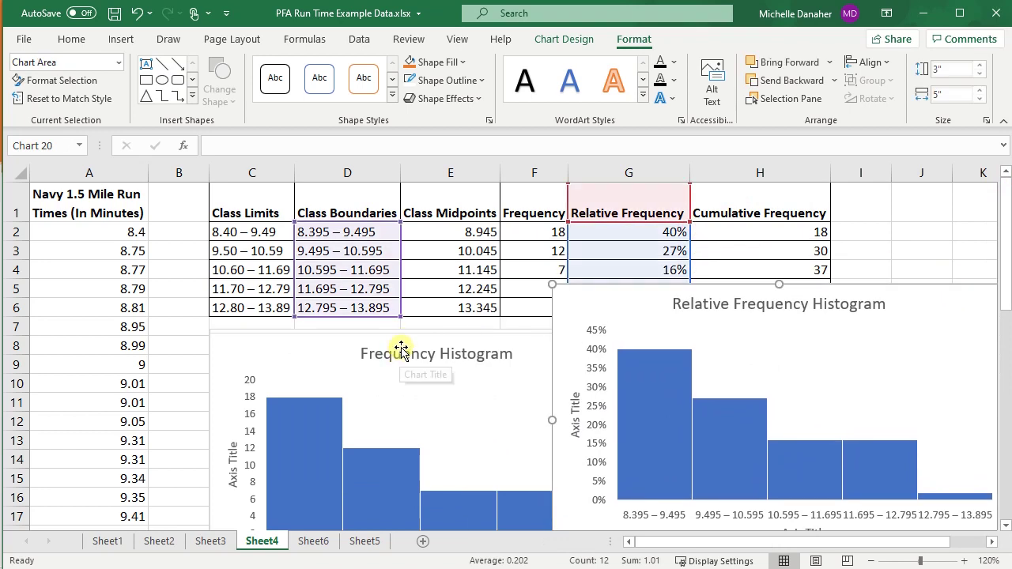
{"action": "left_click", "coordinate": [402, 349]}
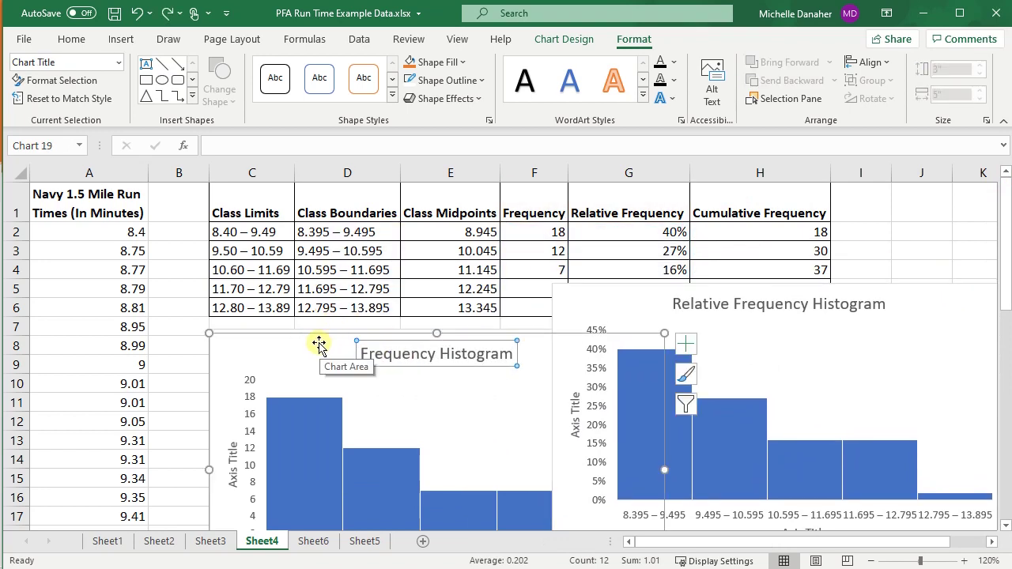
{"action": "left_click_drag", "start_coordinate": [319, 344], "coordinate": [158, 234]}
{"action": "left_click_drag", "start_coordinate": [573, 301], "coordinate": [527, 237]}
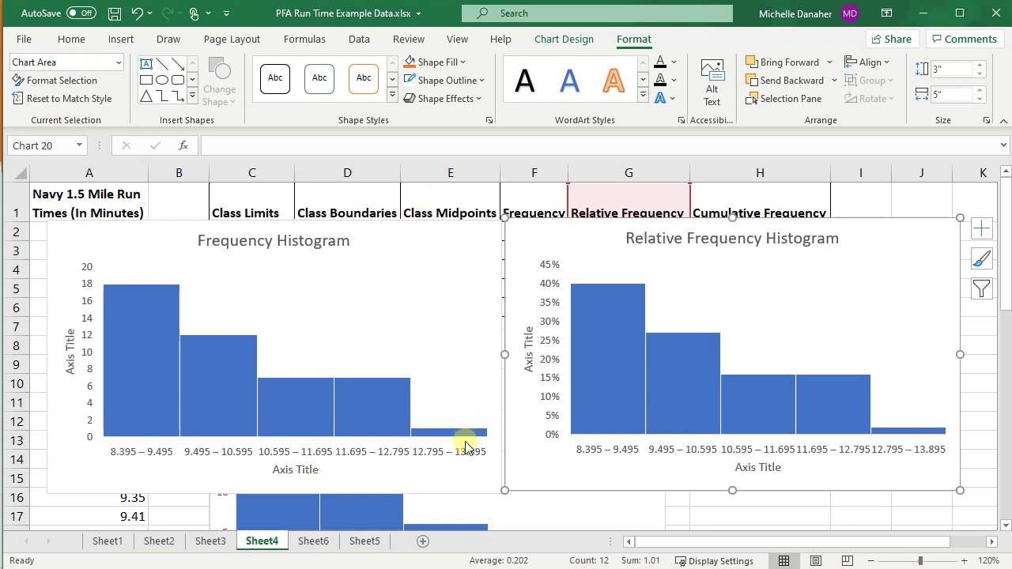
Step: Set the Frequency Histogram's axis labels to the Class Midpoints column via Select Data
{"action": "left_click", "coordinate": [157, 458]}
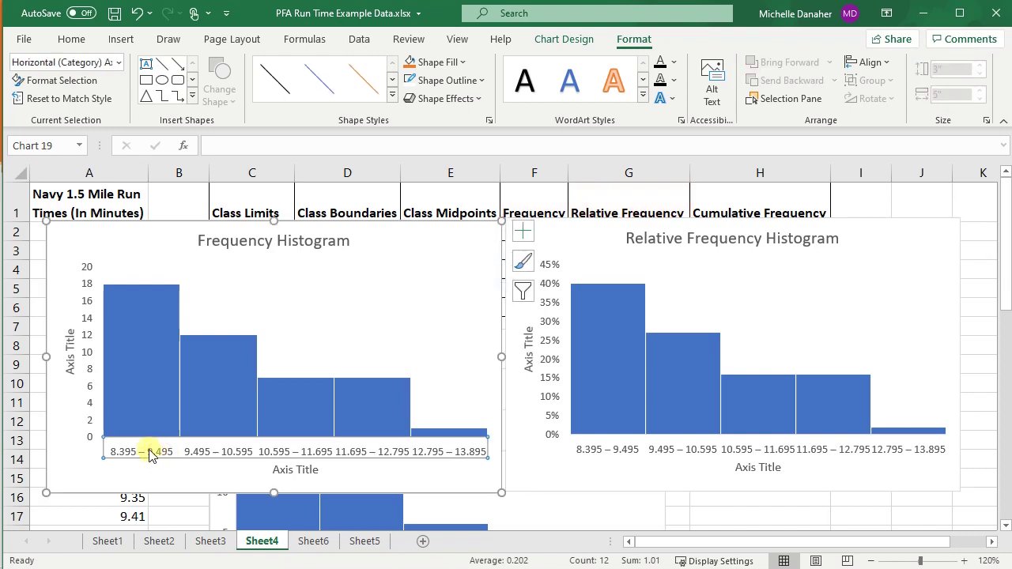
{"action": "right_click", "coordinate": [150, 456]}
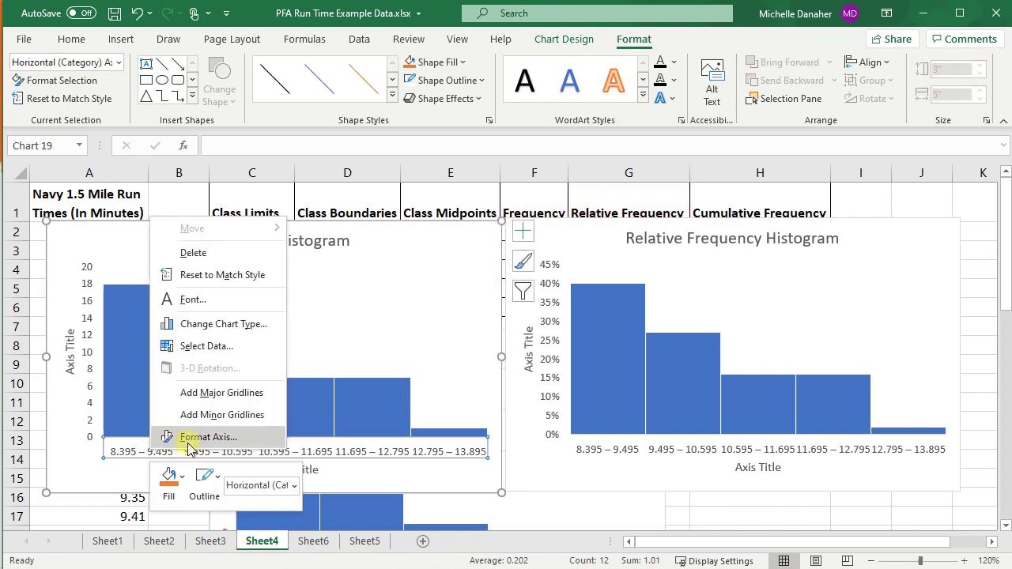
{"action": "left_click", "coordinate": [207, 346]}
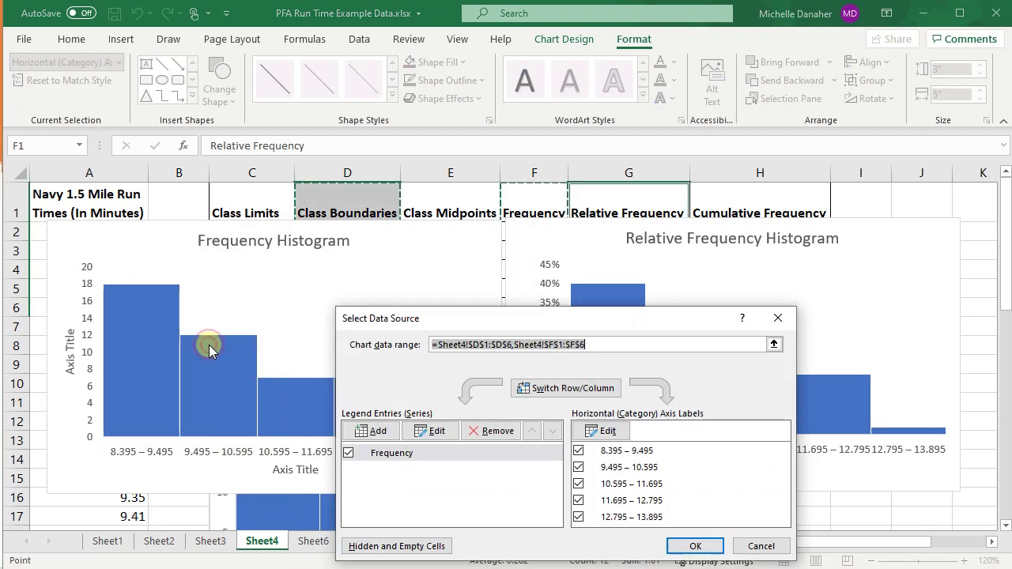
{"action": "left_click", "coordinate": [594, 431]}
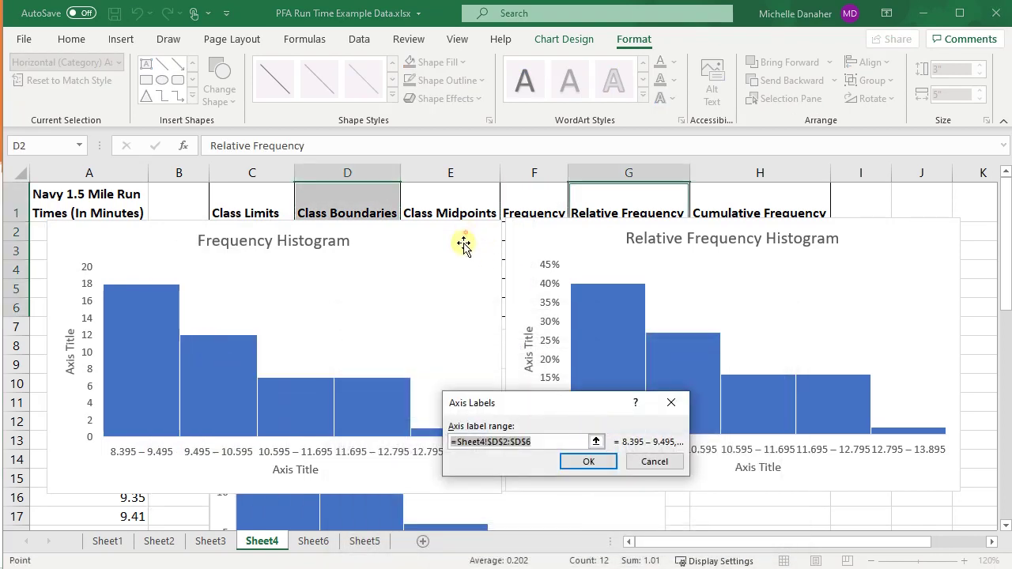
{"action": "left_click_drag", "start_coordinate": [463, 202], "coordinate": [488, 309]}
{"action": "left_click", "coordinate": [585, 455]}
{"action": "left_click", "coordinate": [578, 445]}
{"action": "left_click", "coordinate": [700, 545]}
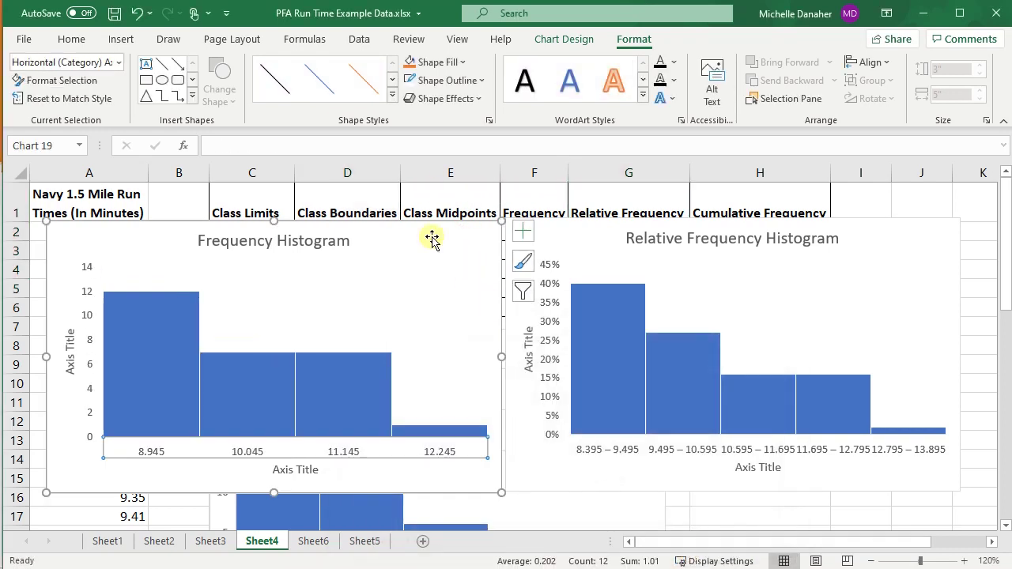
Step: Move both histograms down below the frequency table
{"action": "left_click_drag", "start_coordinate": [432, 239], "coordinate": [721, 246]}
{"action": "left_click", "coordinate": [791, 248]}
{"action": "left_click_drag", "start_coordinate": [876, 228], "coordinate": [863, 372]}
{"action": "left_click_drag", "start_coordinate": [759, 244], "coordinate": [470, 336]}
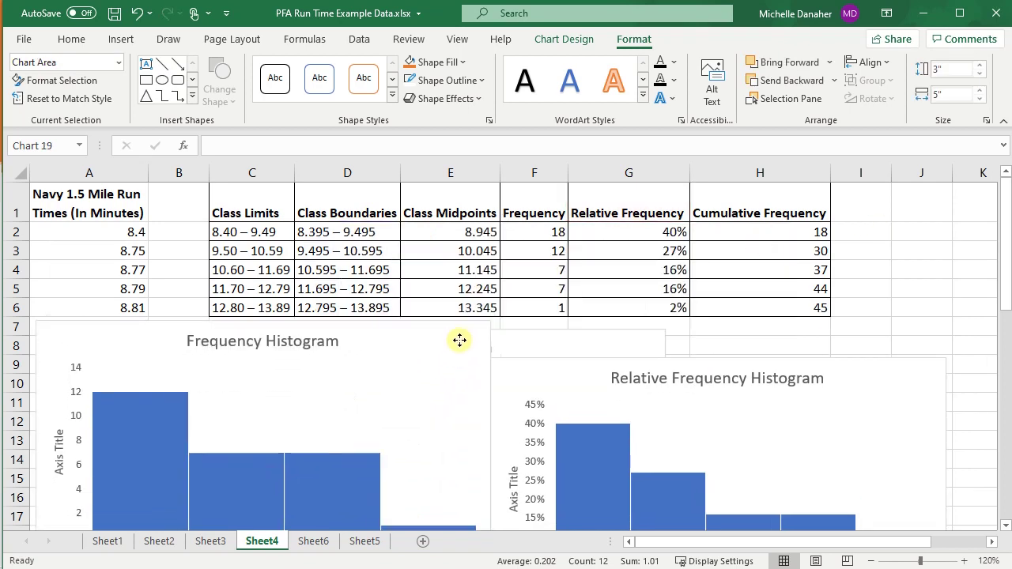
{"action": "scroll", "coordinate": [470, 336], "scroll_direction": "down", "scroll_amount": 2}
Step: Reset the axis label range to midpoints E2:E6, keeping the 8.945 category
{"action": "right_click", "coordinate": [464, 396]}
{"action": "left_click", "coordinate": [570, 379]}
{"action": "left_click", "coordinate": [583, 434]}
{"action": "left_click_drag", "start_coordinate": [458, 230], "coordinate": [472, 305]}
{"action": "left_click", "coordinate": [582, 463]}
{"action": "left_click", "coordinate": [578, 450]}
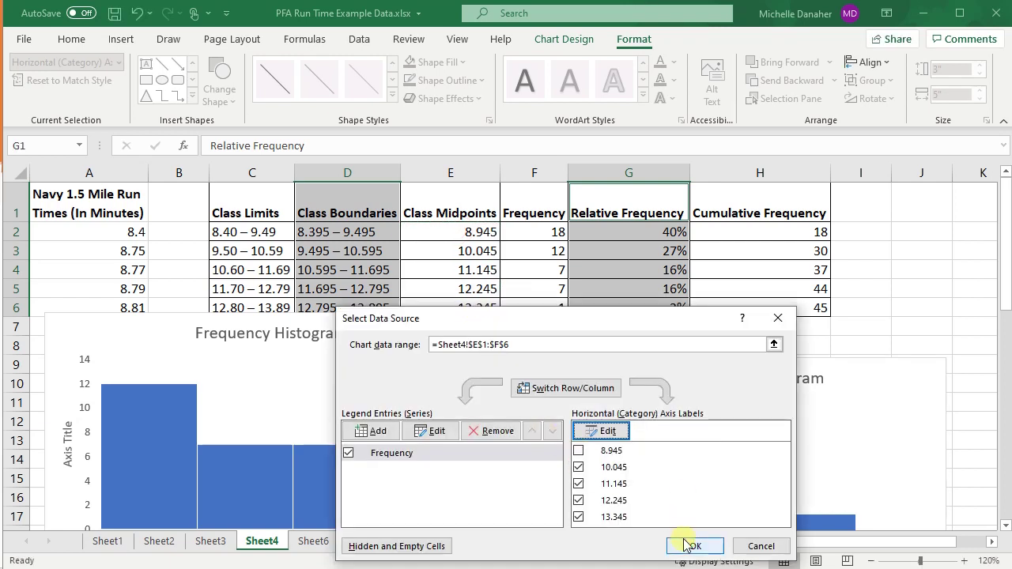
{"action": "left_click", "coordinate": [578, 450]}
{"action": "left_click", "coordinate": [691, 546]}
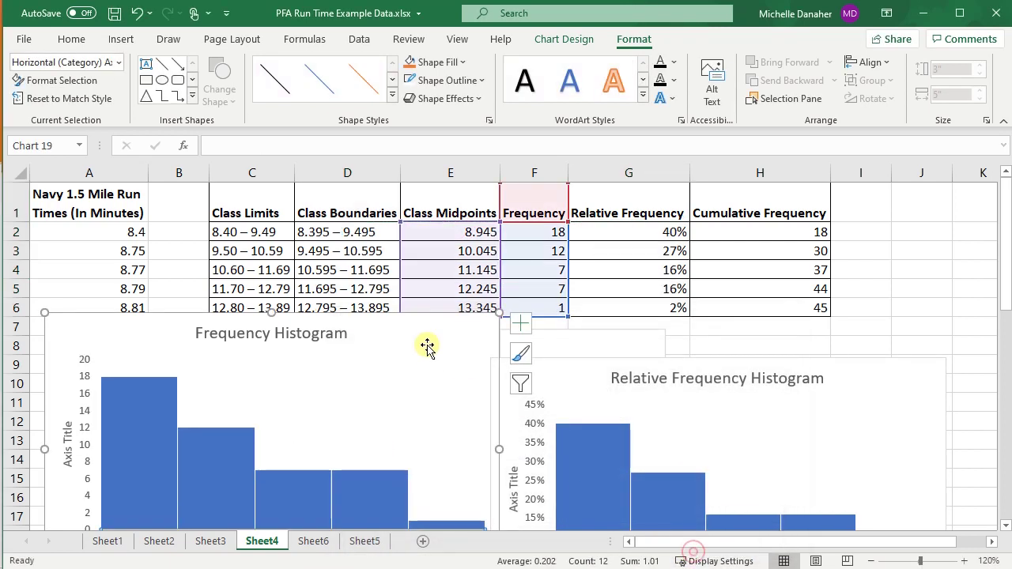
Step: Move both histograms back up over the table and select the horizontal axis
{"action": "left_click_drag", "start_coordinate": [428, 328], "coordinate": [425, 203]}
{"action": "left_click_drag", "start_coordinate": [904, 374], "coordinate": [912, 201]}
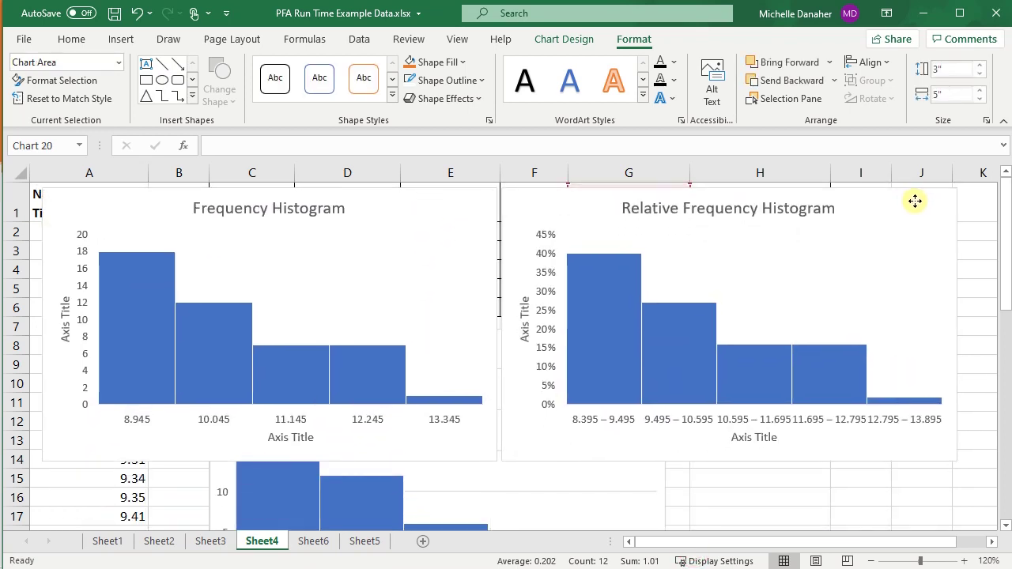
{"action": "left_click", "coordinate": [753, 491]}
{"action": "left_click", "coordinate": [136, 424]}
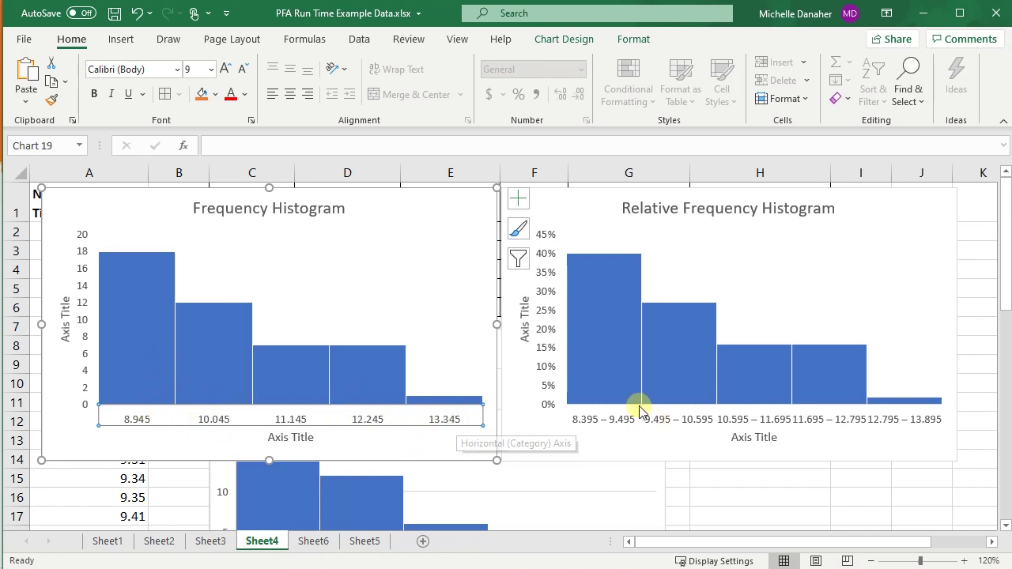
Step: Move the Frequency and Relative Frequency histograms down below the data table
{"action": "left_click_drag", "start_coordinate": [439, 200], "coordinate": [444, 338]}
{"action": "left_click_drag", "start_coordinate": [859, 210], "coordinate": [869, 330]}
{"action": "left_click", "coordinate": [444, 207]}
{"action": "left_click_drag", "start_coordinate": [444, 208], "coordinate": [445, 312]}
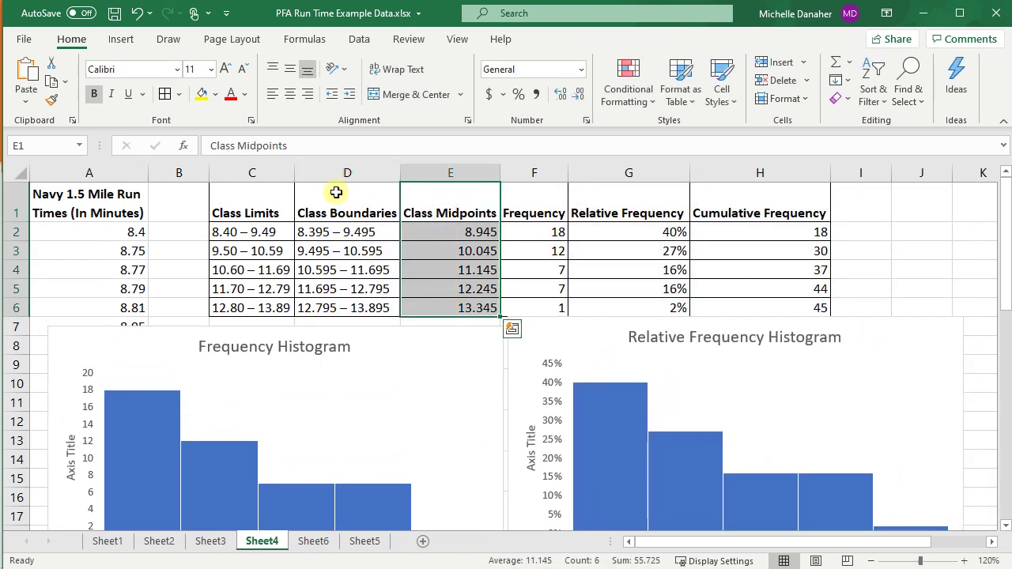
Step: Change the font colour of the Class Limits cells C1:C6 to white
{"action": "left_click_drag", "start_coordinate": [338, 200], "coordinate": [348, 312]}
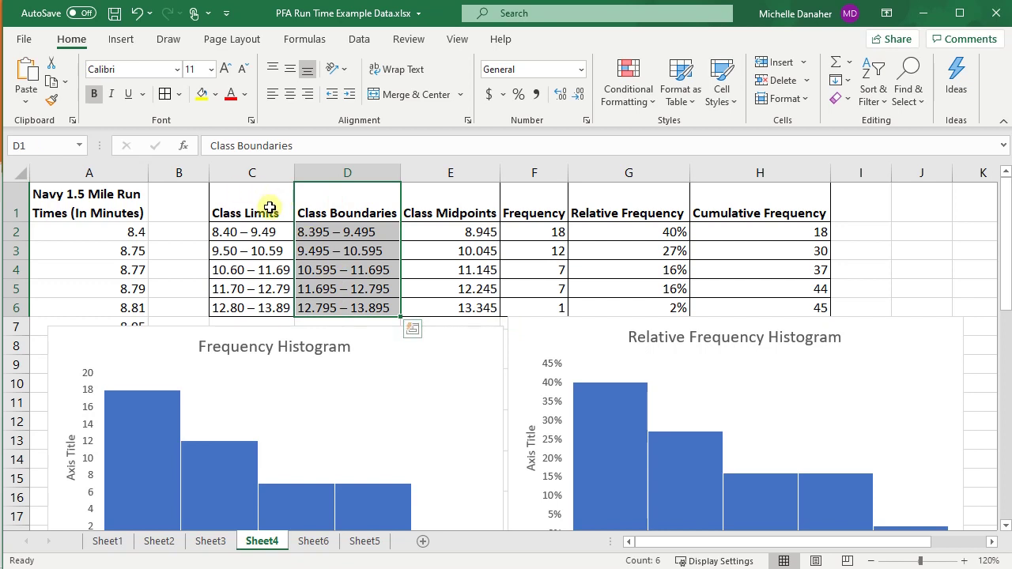
{"action": "left_click_drag", "start_coordinate": [269, 208], "coordinate": [275, 313]}
{"action": "left_click", "coordinate": [270, 232]}
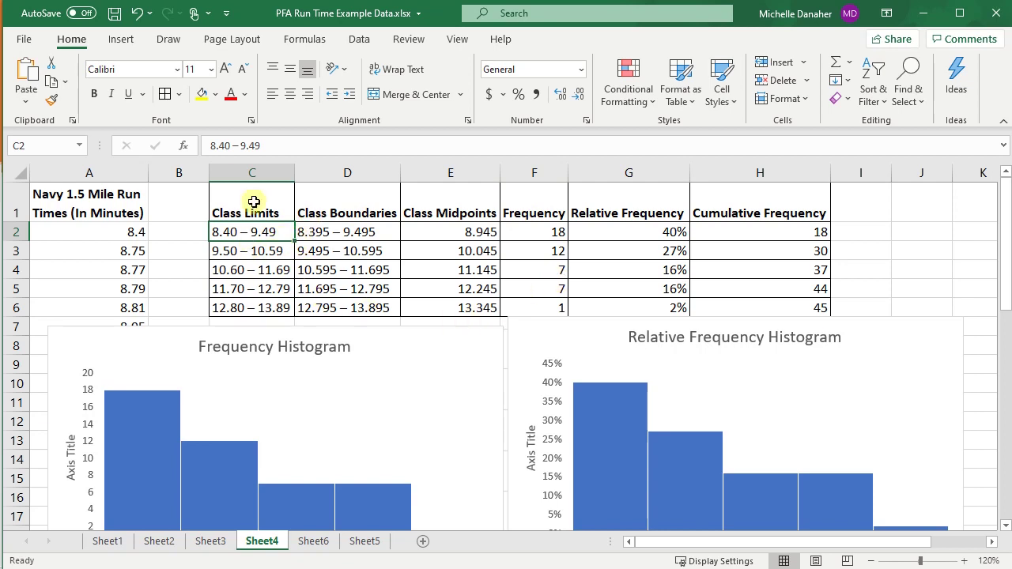
{"action": "left_click_drag", "start_coordinate": [253, 196], "coordinate": [276, 300]}
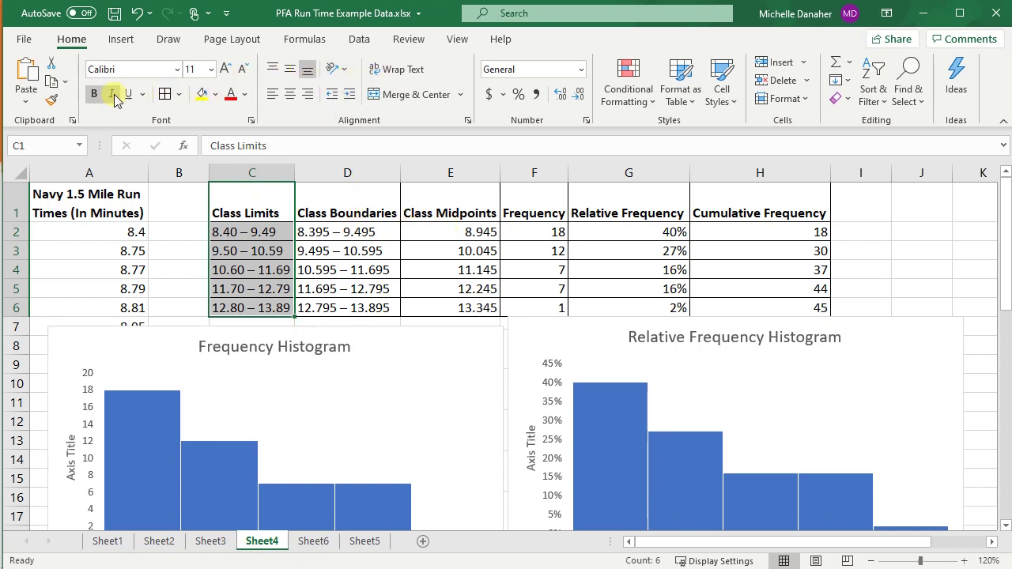
{"action": "left_click", "coordinate": [245, 103]}
{"action": "left_click", "coordinate": [242, 152]}
{"action": "left_click", "coordinate": [524, 251]}
{"action": "left_click", "coordinate": [883, 260]}
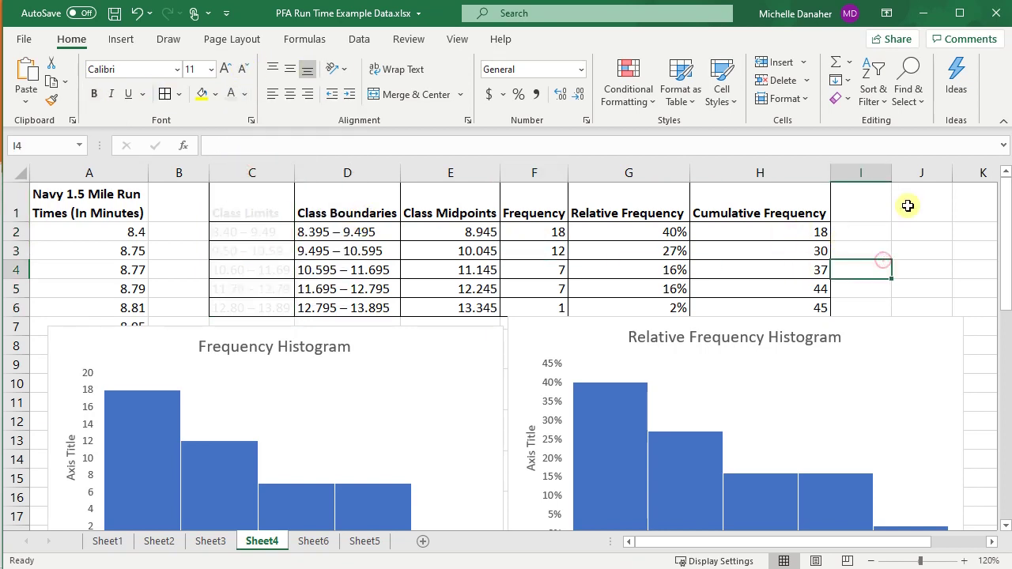
Step: Place the Relative Frequency Histogram beside the Frequency Histogram below the table
{"action": "left_click_drag", "start_coordinate": [916, 327], "coordinate": [930, 232]}
{"action": "mouse_move", "coordinate": [474, 345]}
{"action": "left_mouse_down"}
{"action": "mouse_move", "coordinate": [480, 219]}
{"action": "mouse_move", "coordinate": [483, 371]}
{"action": "mouse_move", "coordinate": [477, 343]}
{"action": "left_mouse_up"}
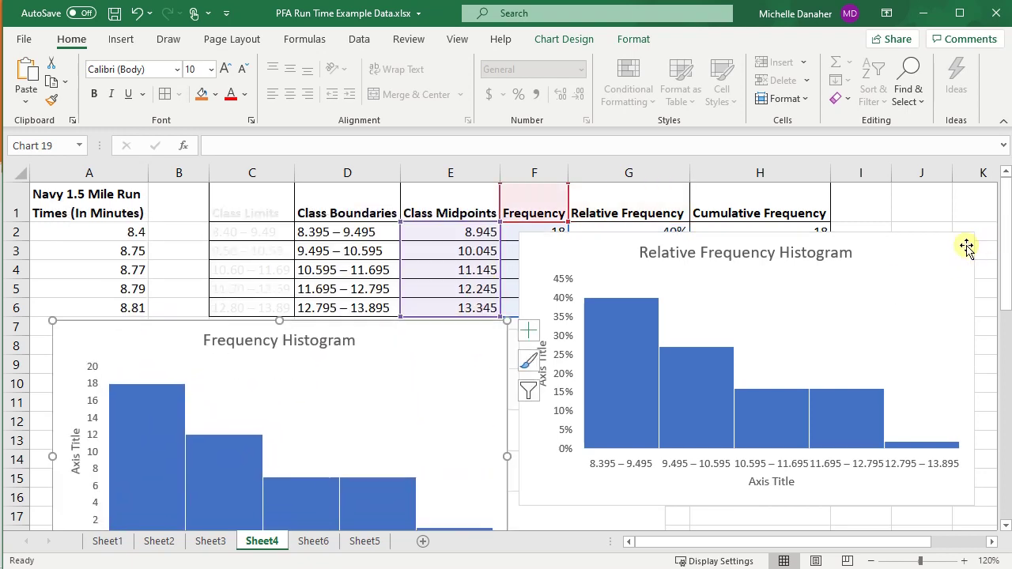
{"action": "left_click_drag", "start_coordinate": [966, 247], "coordinate": [958, 331]}
{"action": "left_click", "coordinate": [902, 227]}
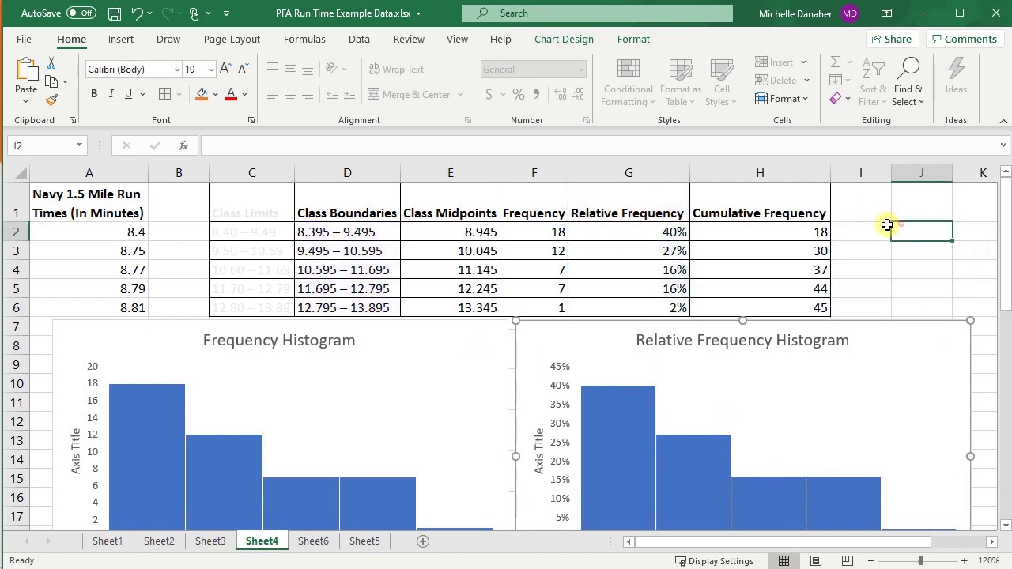
Step: Insert a 2-D line chart of Cumulative Frequency H1:H6 against Class Boundaries D1:D6
{"action": "left_click_drag", "start_coordinate": [348, 202], "coordinate": [346, 316]}
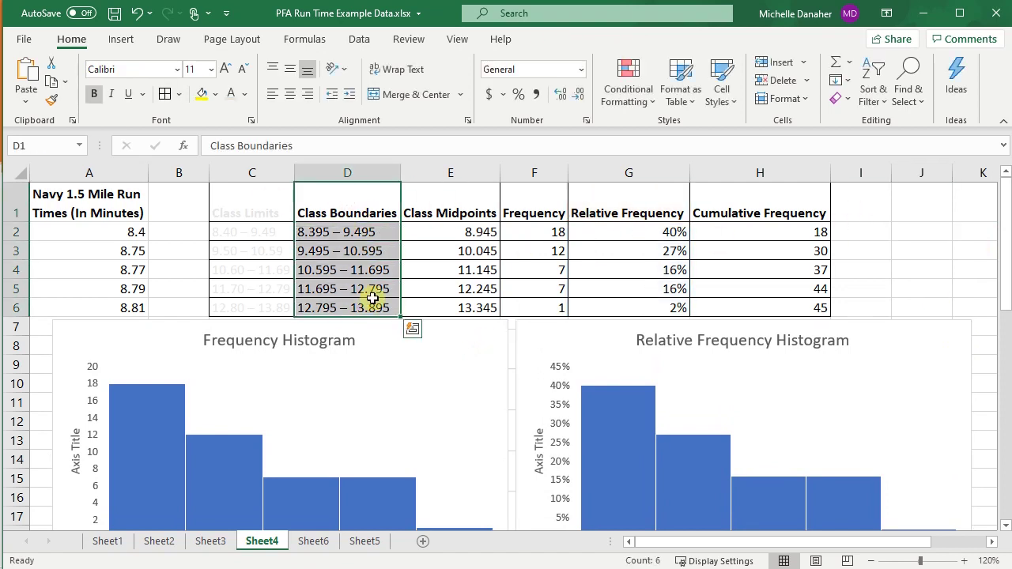
{"action": "left_click_drag", "start_coordinate": [791, 206], "coordinate": [798, 313], "text": "ctrl"}
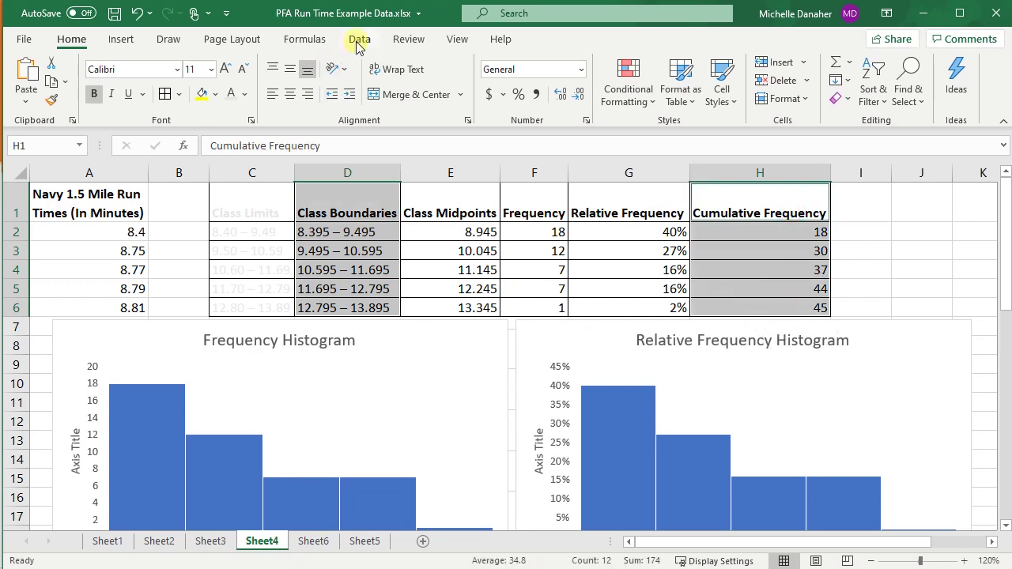
{"action": "left_click", "coordinate": [121, 39]}
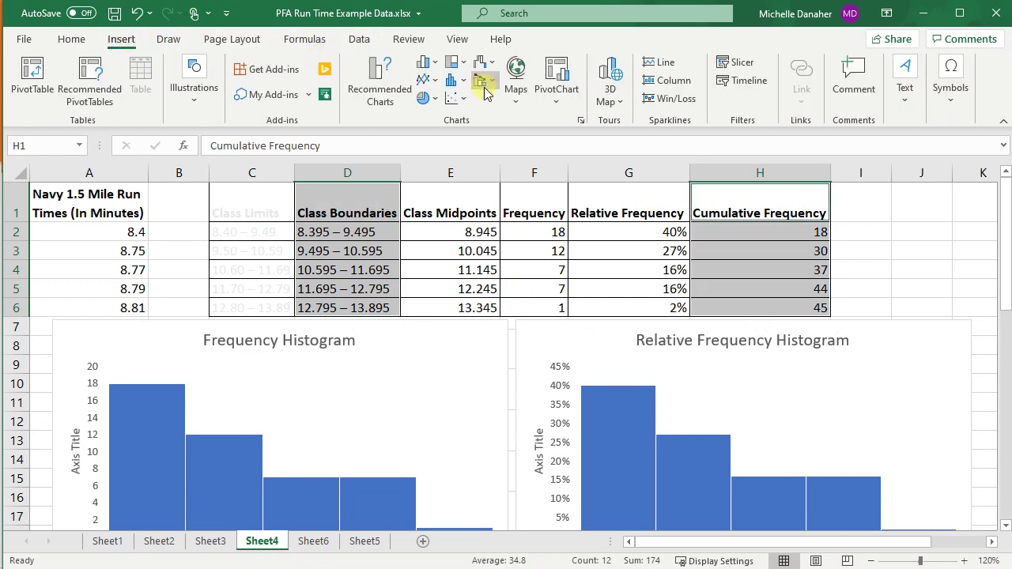
{"action": "left_click", "coordinate": [425, 84]}
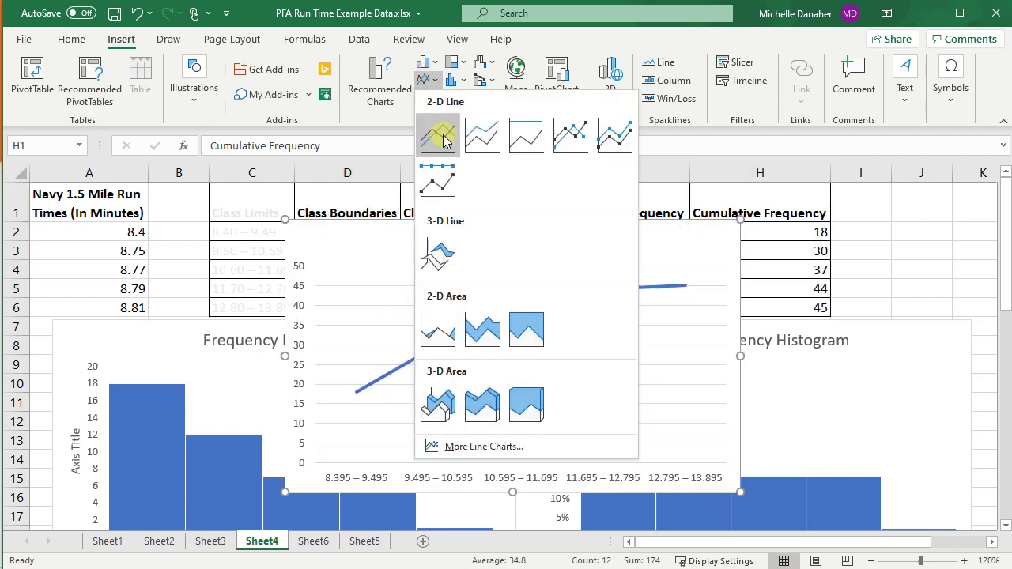
{"action": "left_click", "coordinate": [440, 136]}
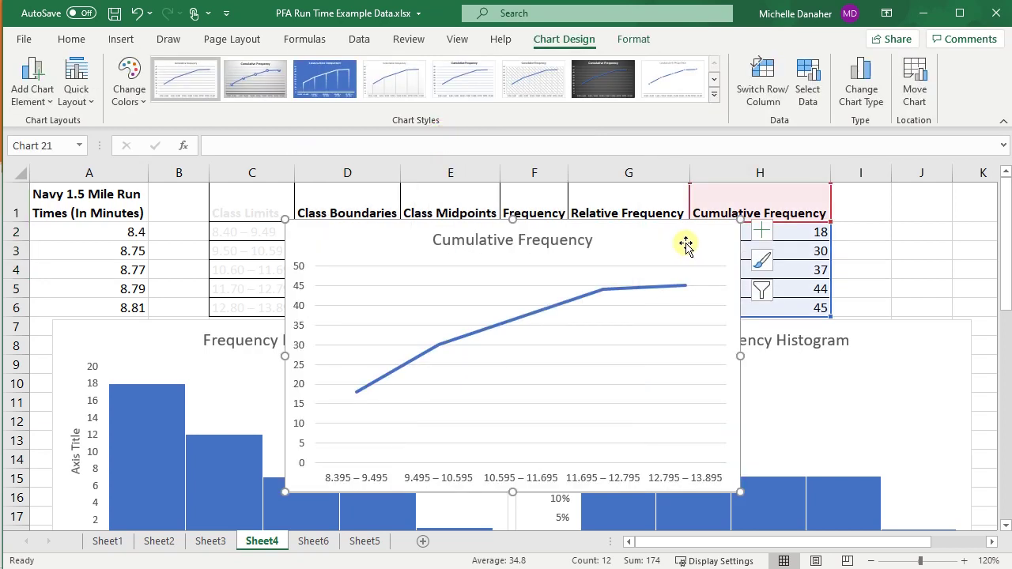